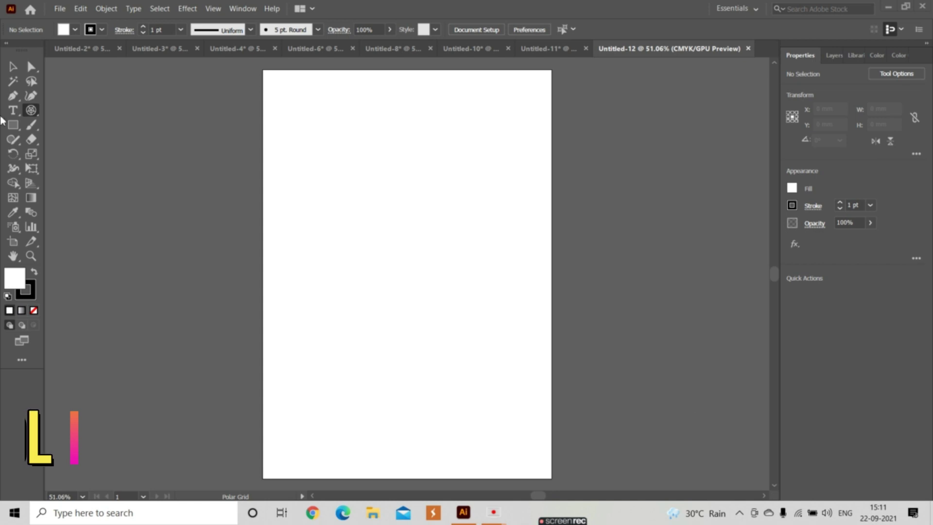
Switch to the Polar Grid Tool from the line-tools flyout
right_click(34, 112)
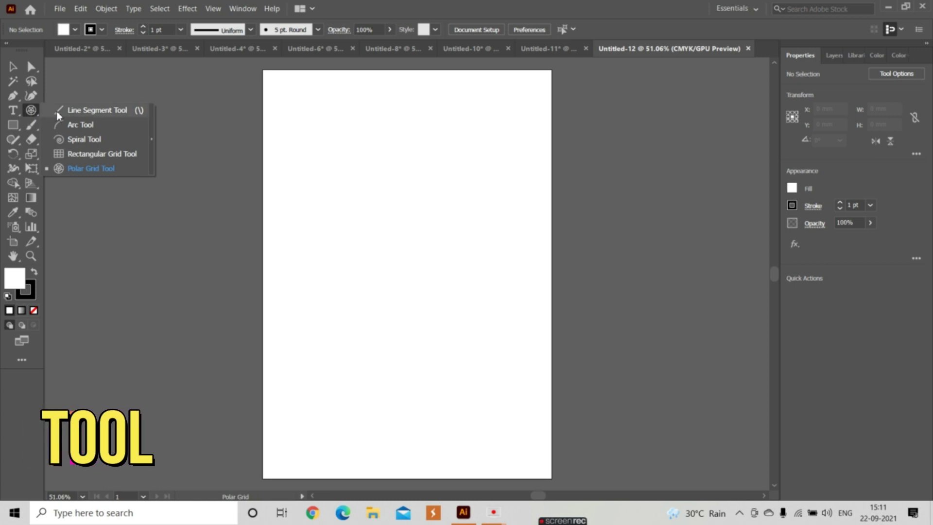
click(69, 168)
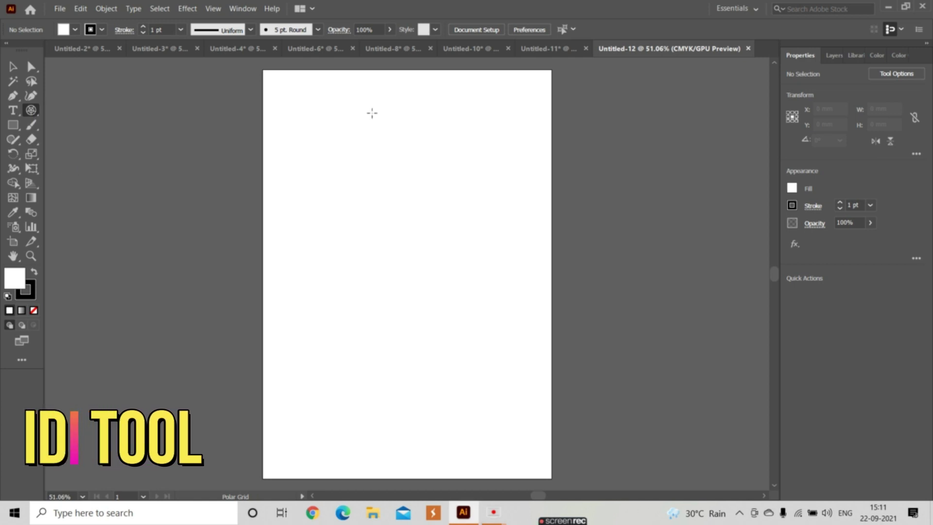
Drag out a polar grid about 63 × 61 mm near the artboard's top-left
drag(302, 105, 389, 189)
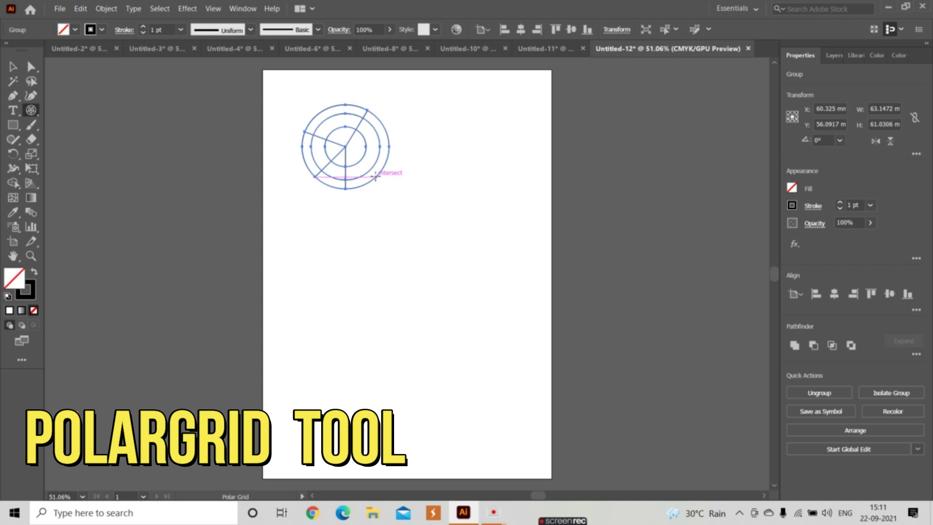
Create a second polar grid with 1 concentric divider and 4 radial dividers
click(376, 178)
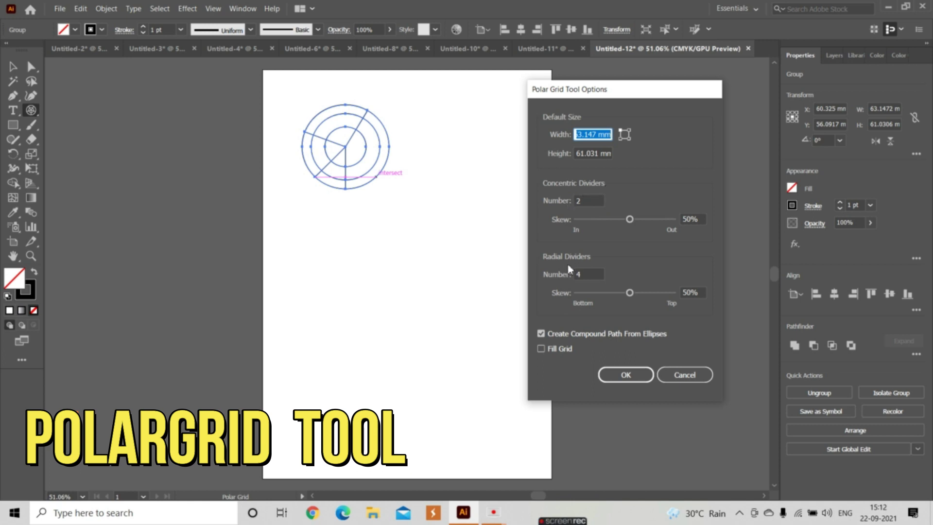
click(589, 200)
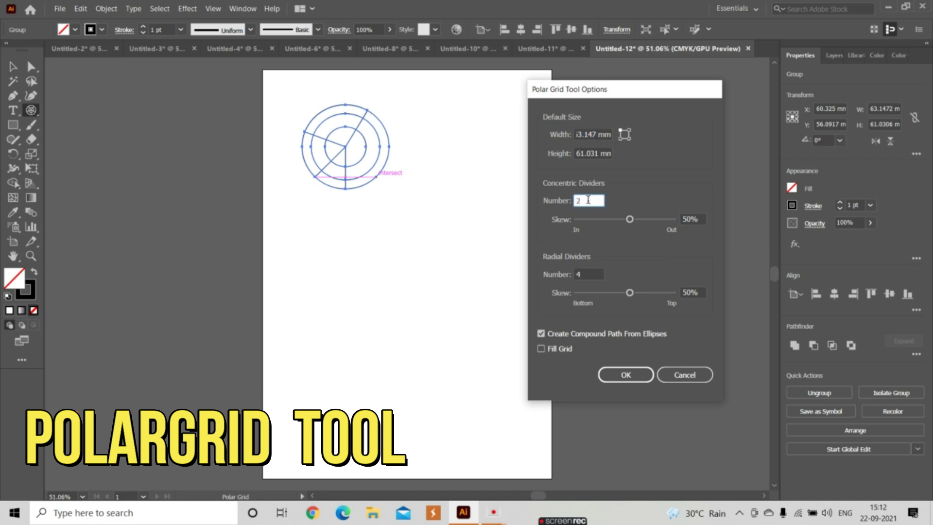
key(BackSpace)
text(1)
click(592, 274)
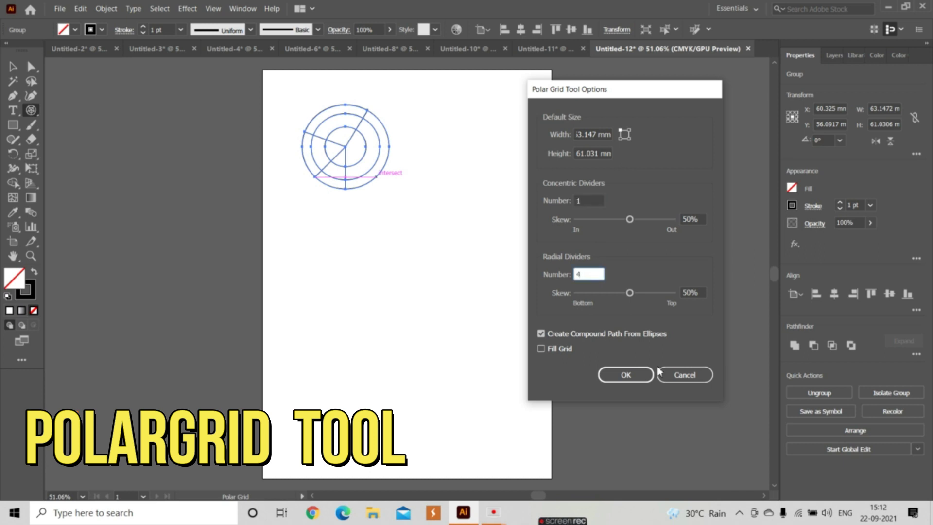
click(620, 380)
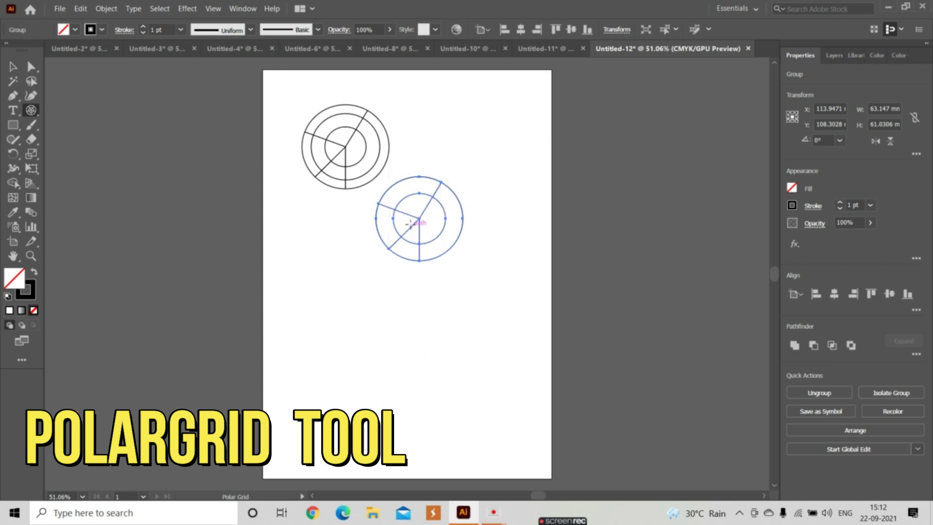
Create a third polar grid with concentric skew -66% and radial skew -56%
click(443, 252)
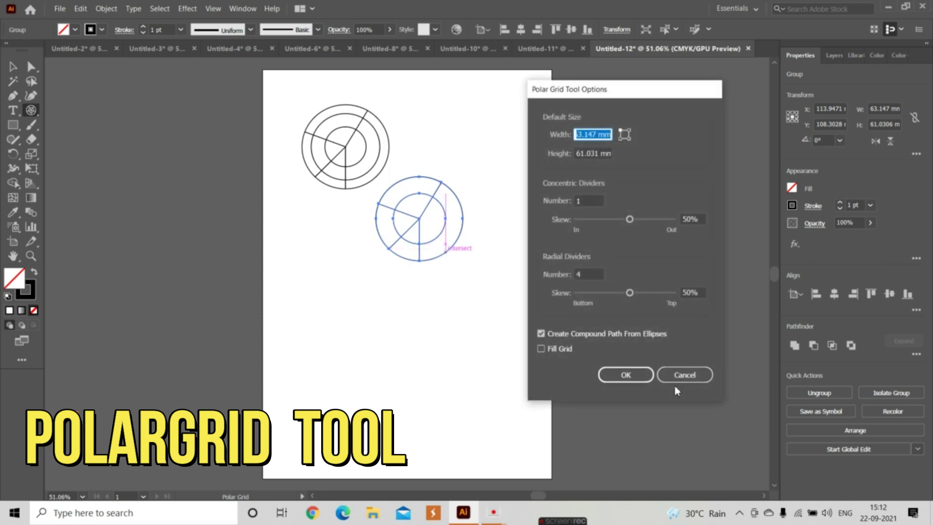
click(631, 219)
drag(633, 221, 621, 221)
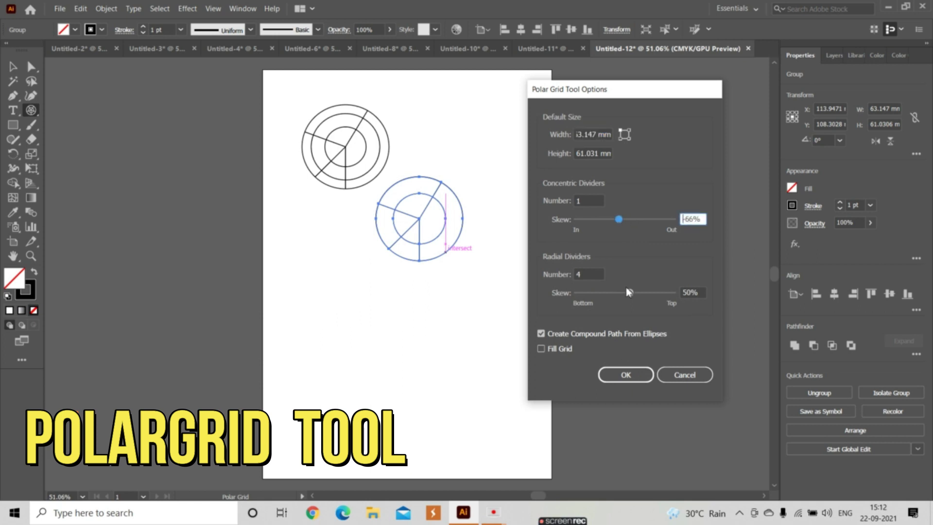
drag(627, 292, 619, 294)
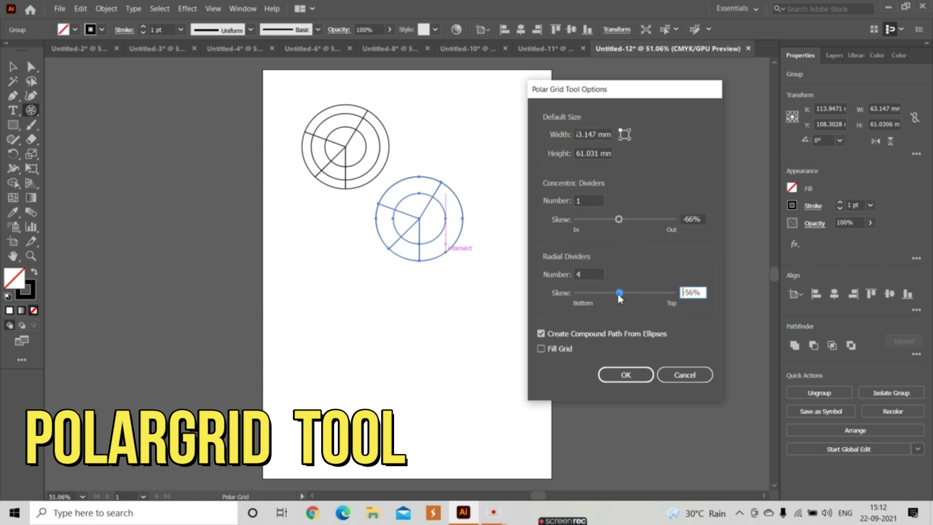
click(635, 373)
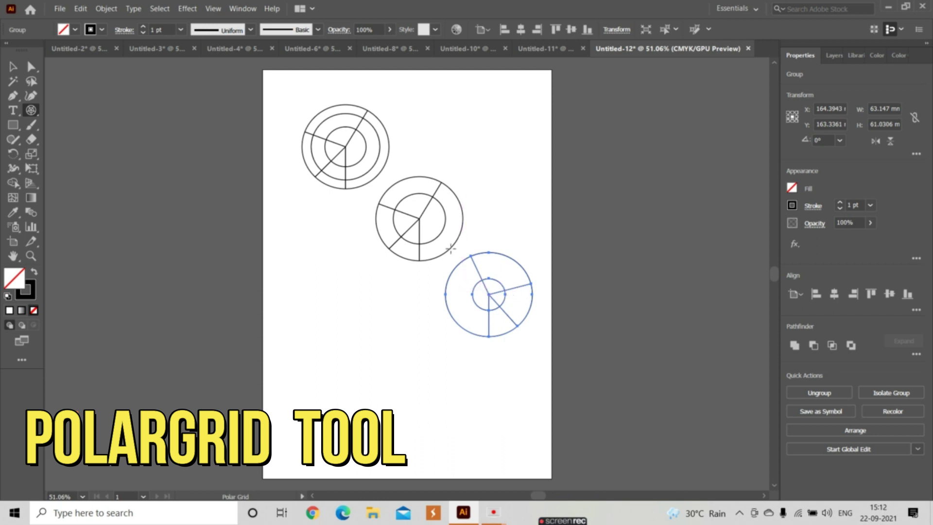
Remove two small trial polar grids, leaving three, and return to the Selection Tool
drag(377, 186, 362, 206)
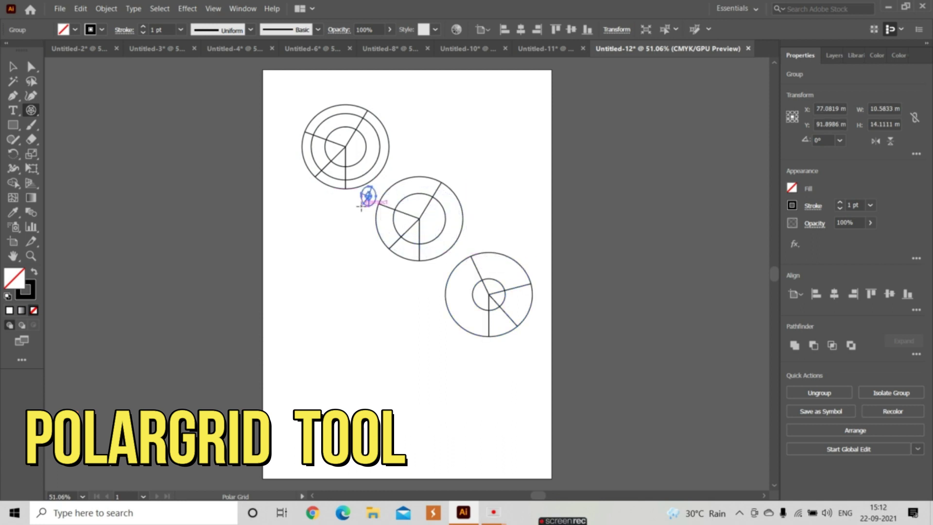
key(ctrl+z)
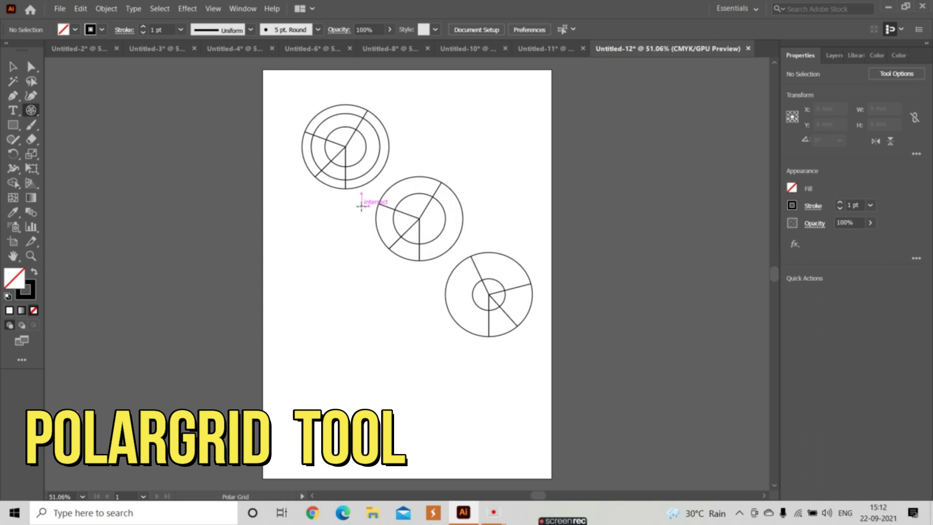
click(408, 241)
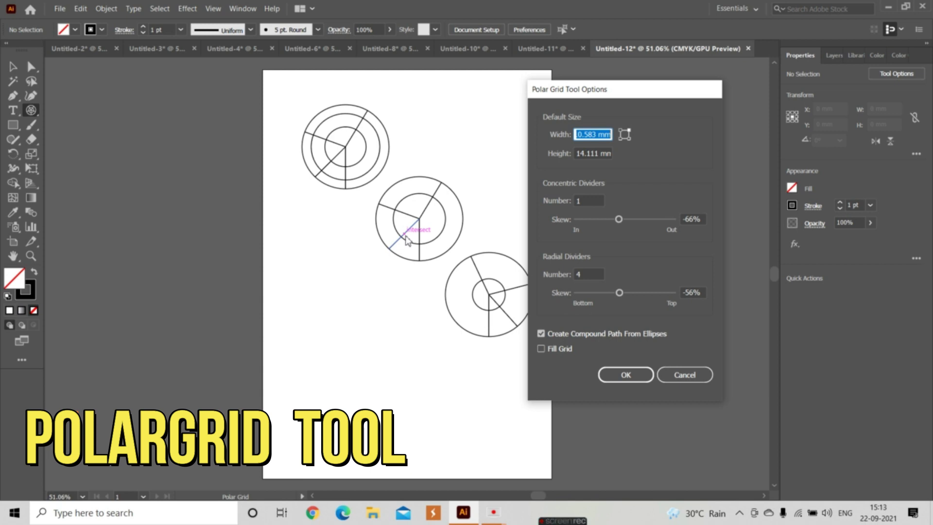
click(645, 378)
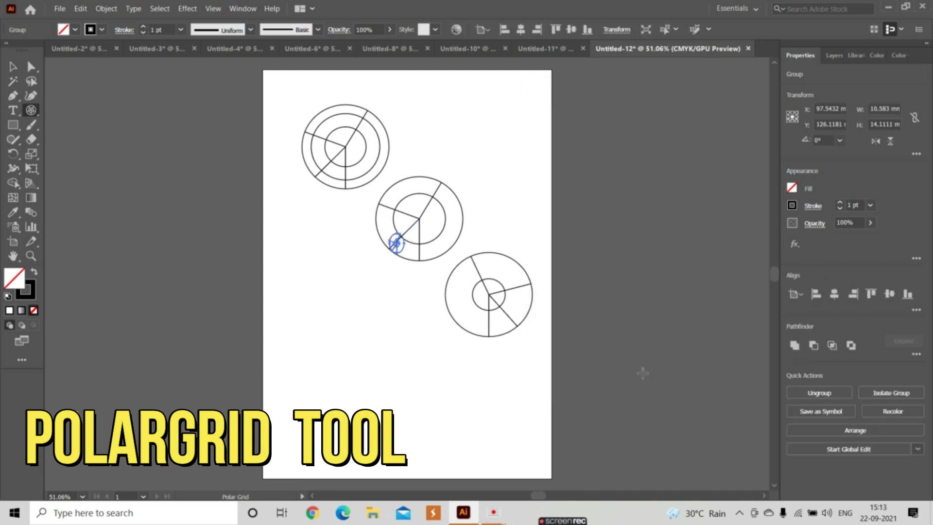
key(Delete)
click(12, 66)
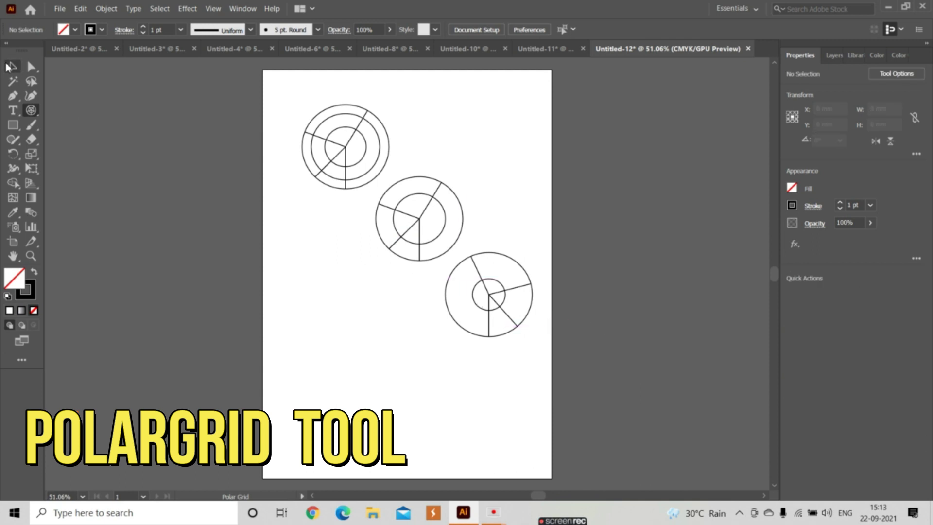
Select the third polar grid and give it an orange-red fill
click(469, 332)
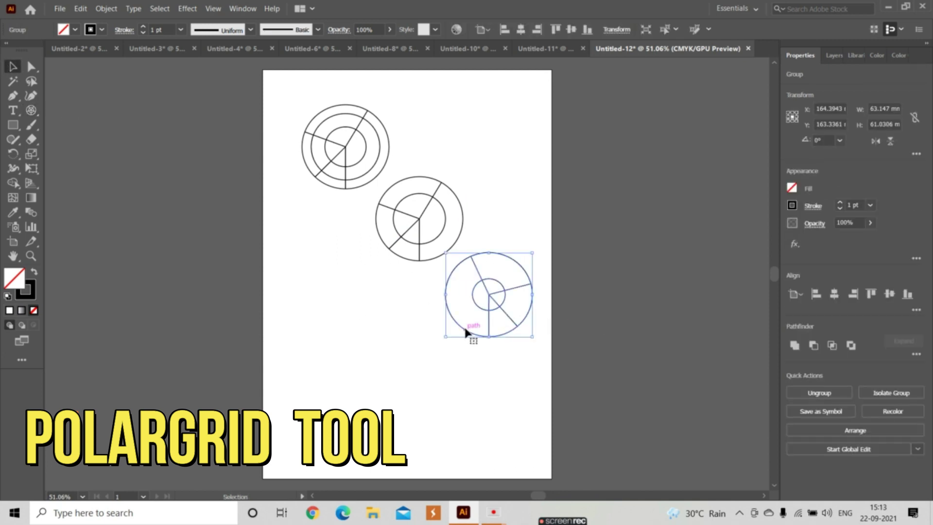
click(792, 189)
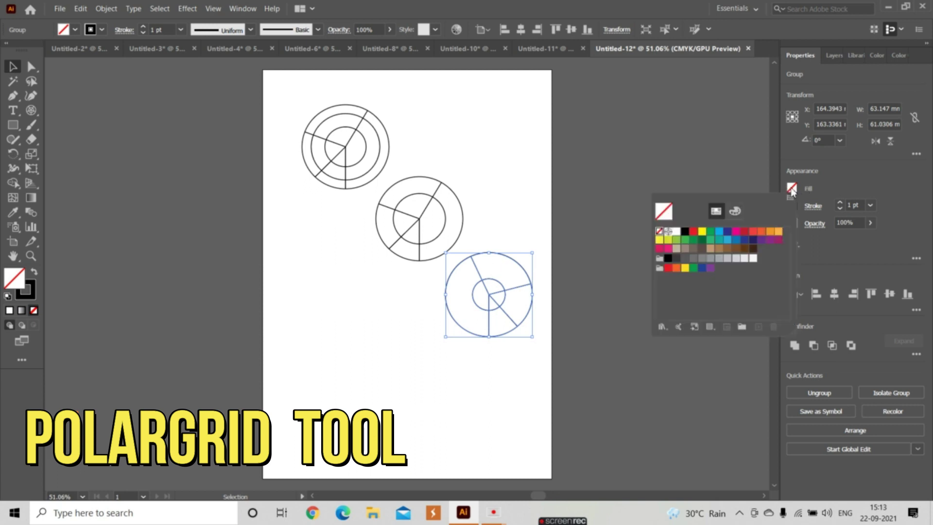
click(745, 234)
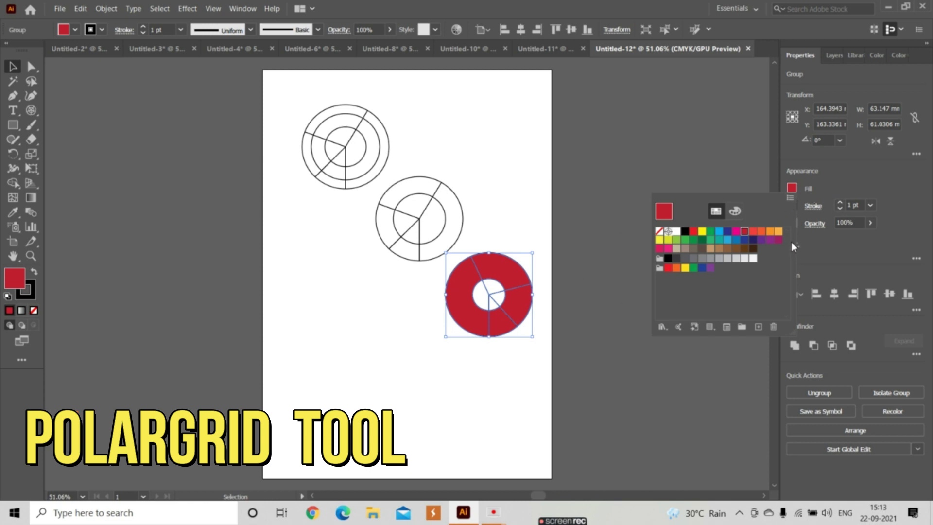
click(753, 231)
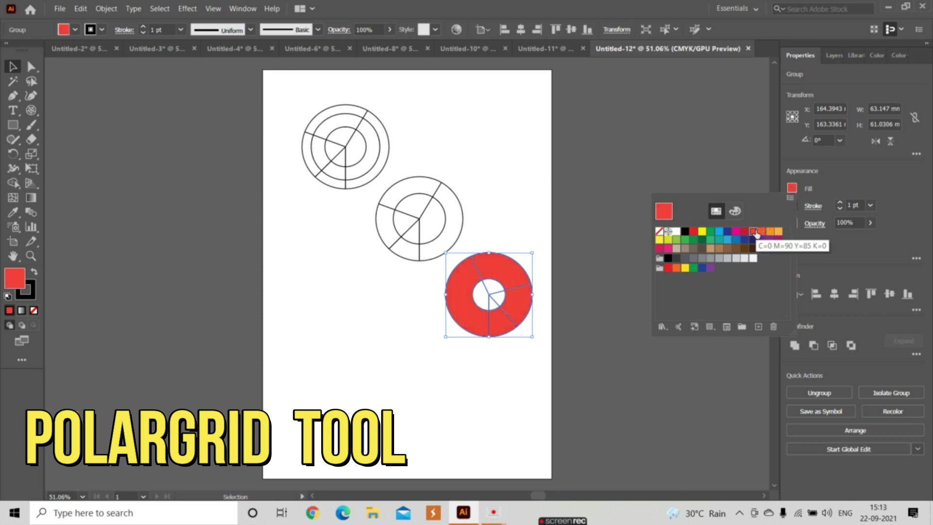
click(762, 232)
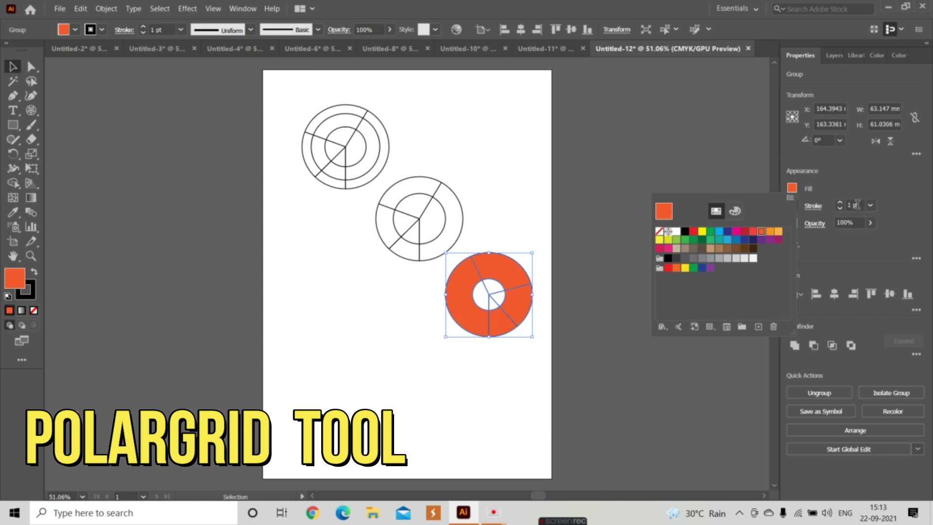
Set the grid's stroke weight to 6 pt and opacity to 50%
click(871, 213)
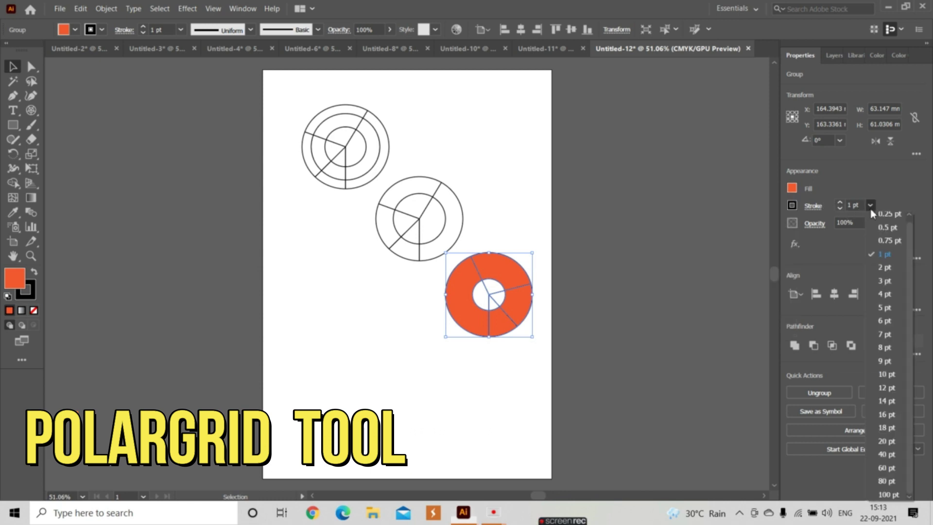
click(885, 321)
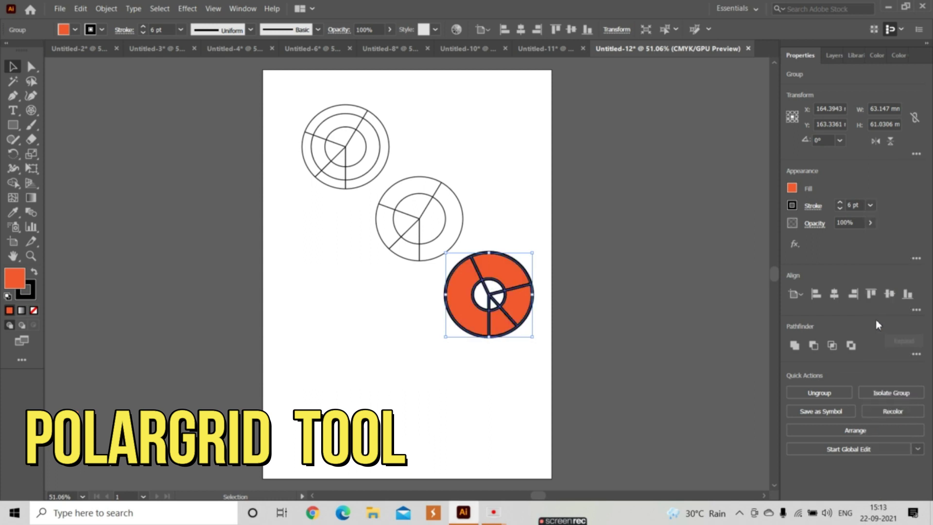
click(870, 224)
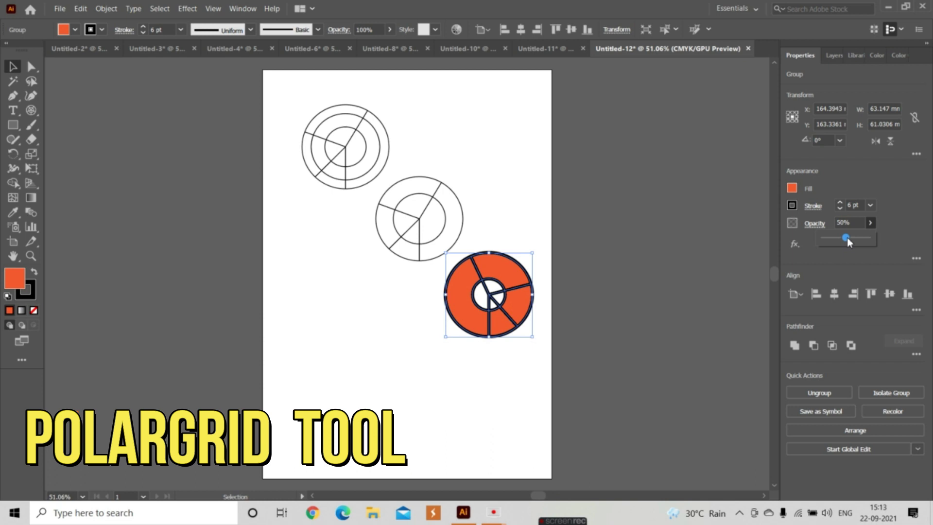
drag(849, 237, 847, 238)
click(592, 358)
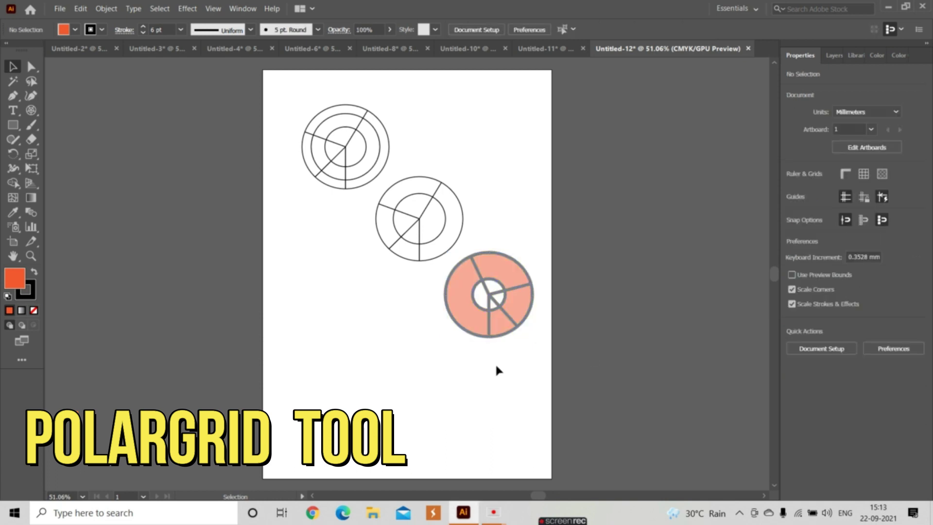
Change the orange polar grid's stroke colour to red
click(489, 329)
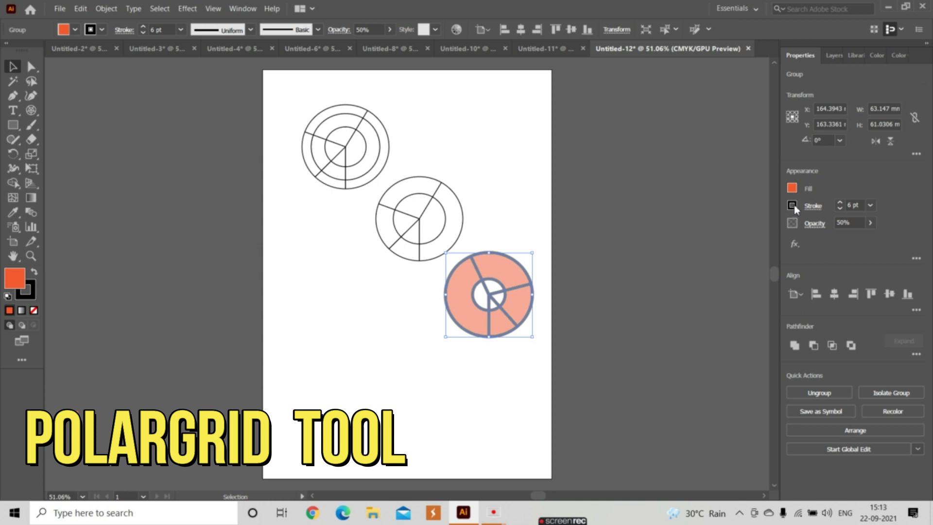
click(793, 205)
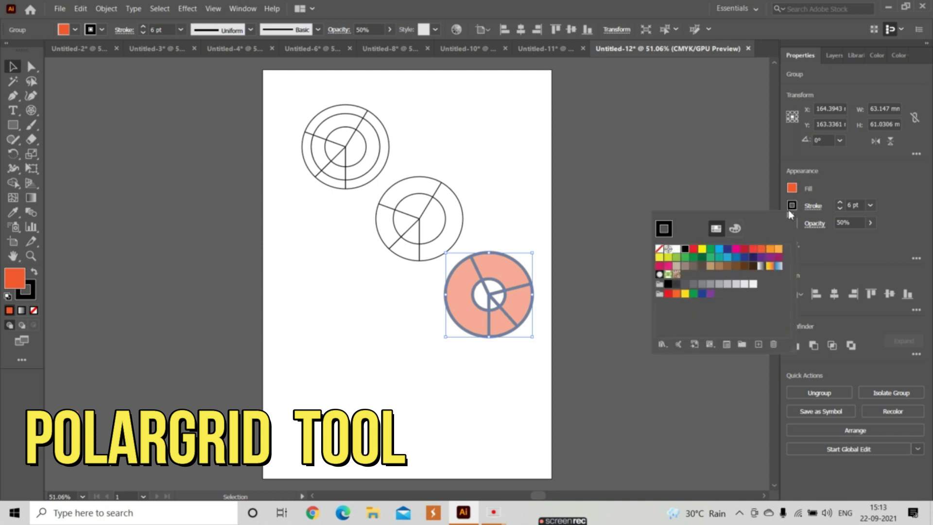
click(744, 249)
click(593, 275)
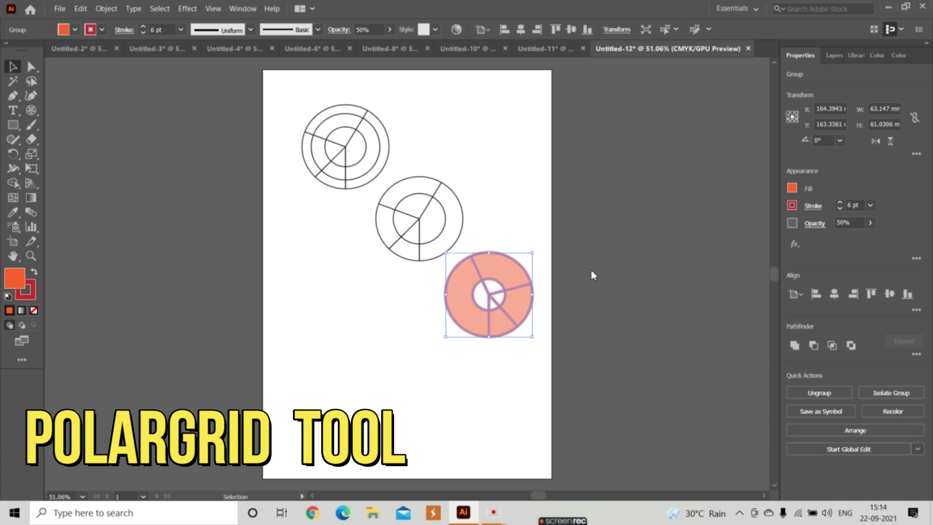
click(523, 232)
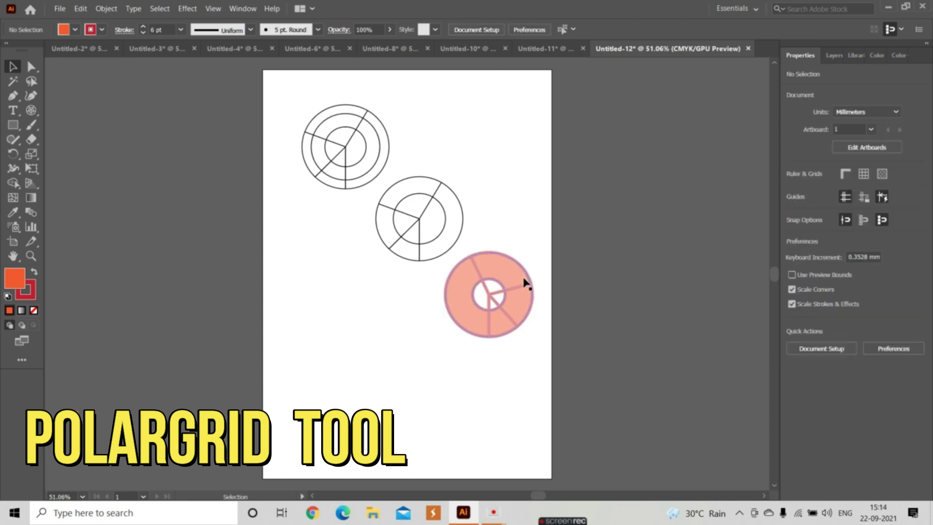
Restore the orange polar grid to 100% opacity
click(525, 302)
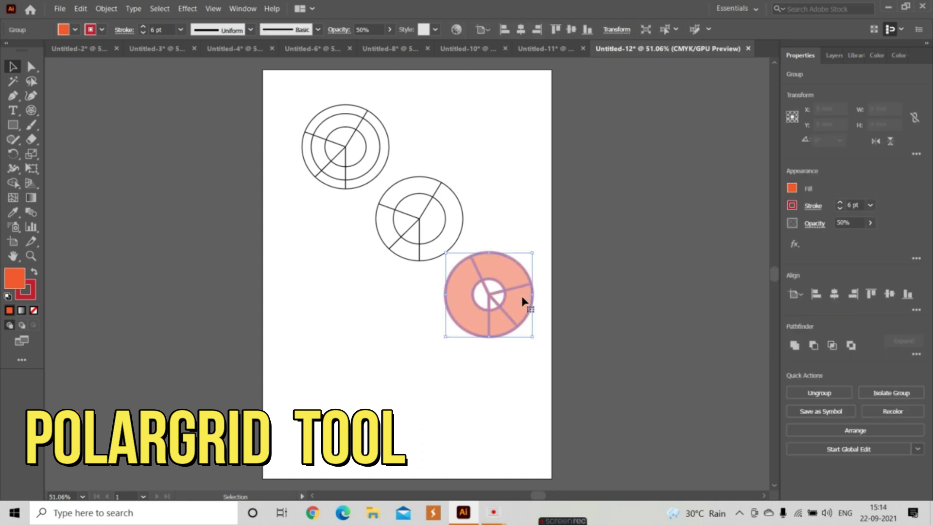
click(870, 224)
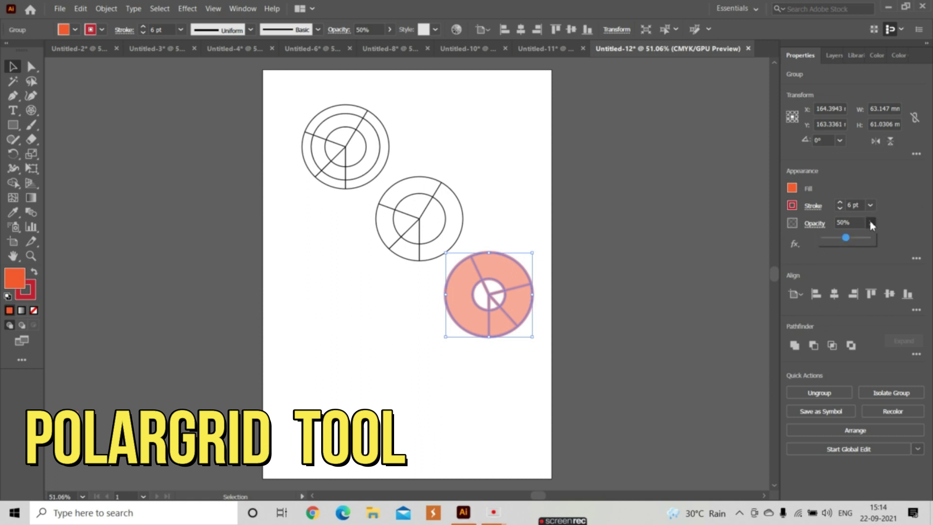
drag(848, 239, 880, 237)
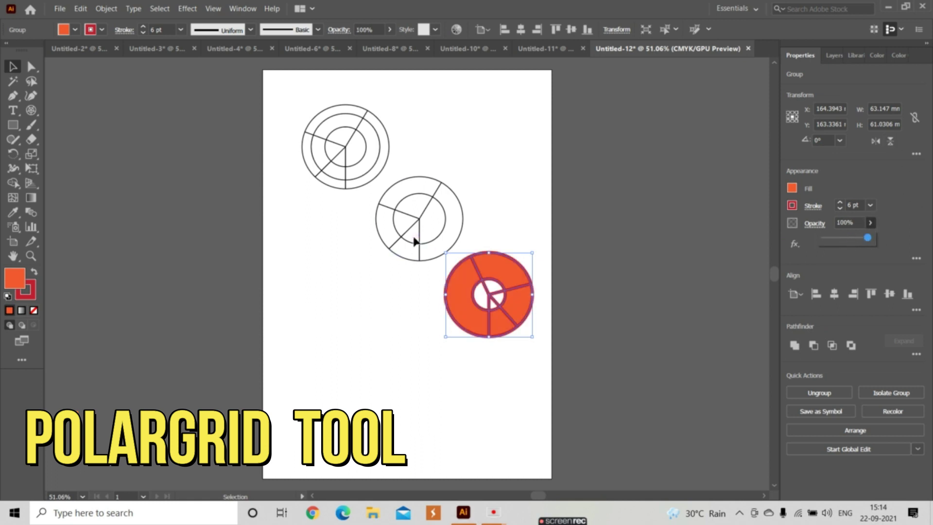
click(537, 238)
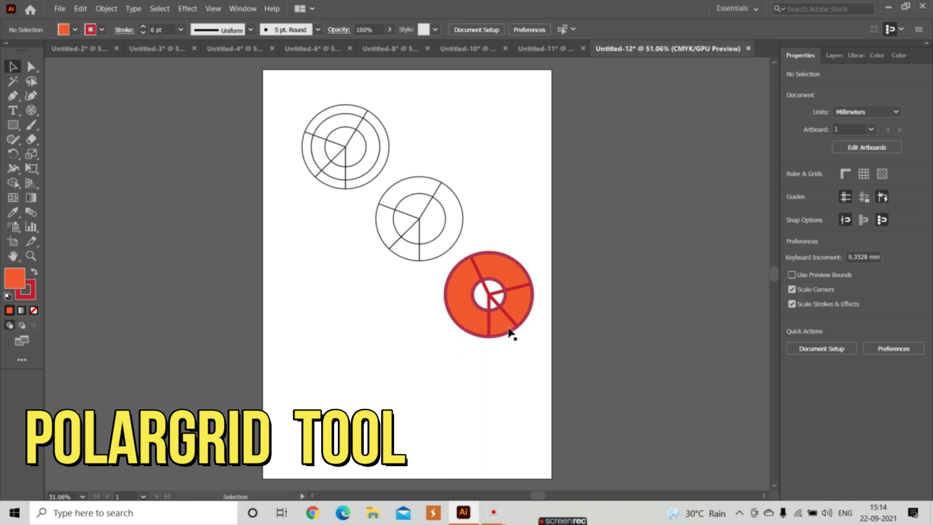
Draw a polar grid at lower left, then add another with 0 radial dividers
click(31, 110)
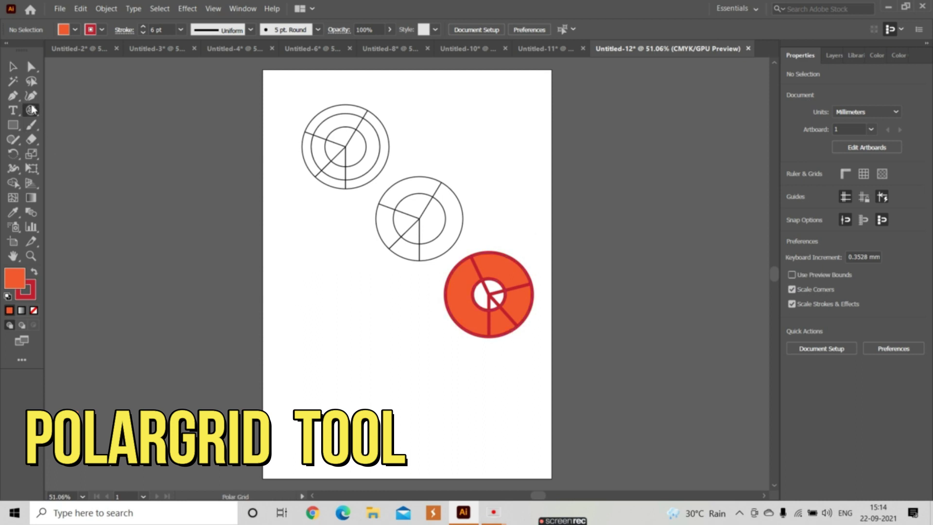
drag(281, 244, 368, 326)
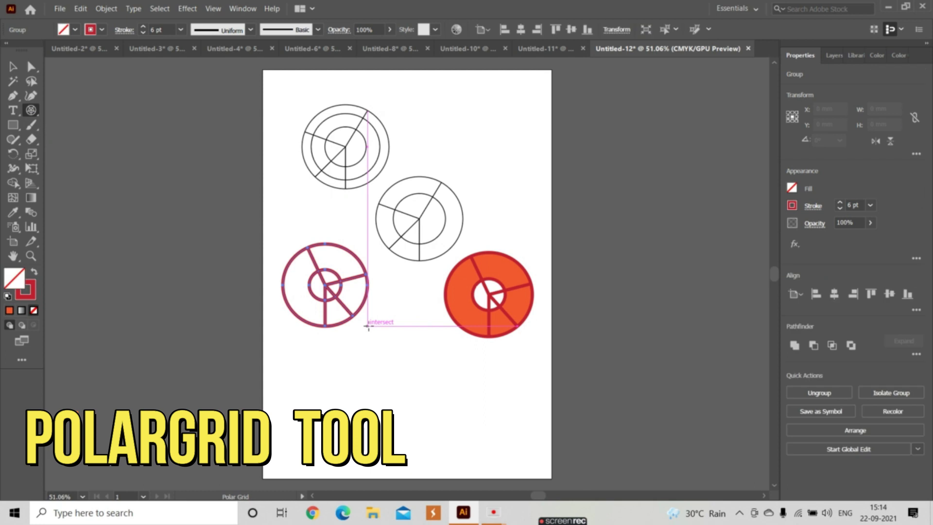
click(351, 318)
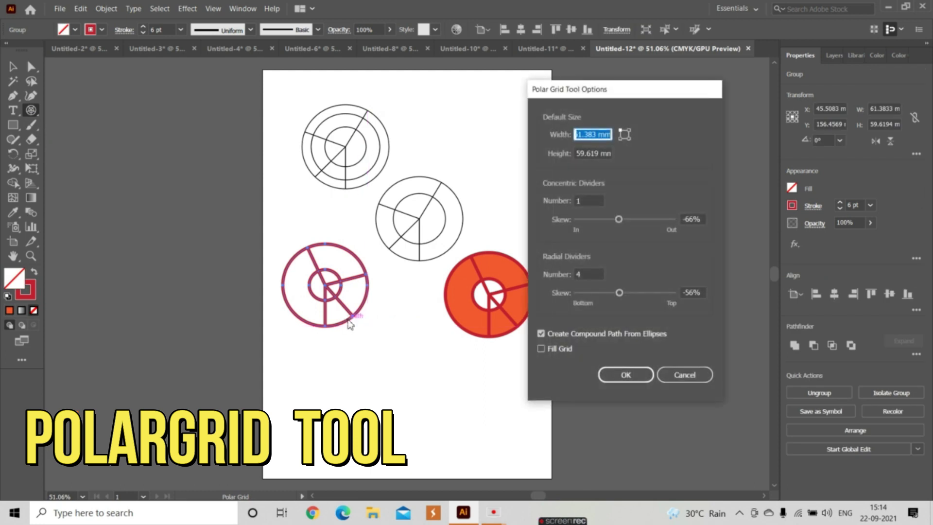
click(587, 274)
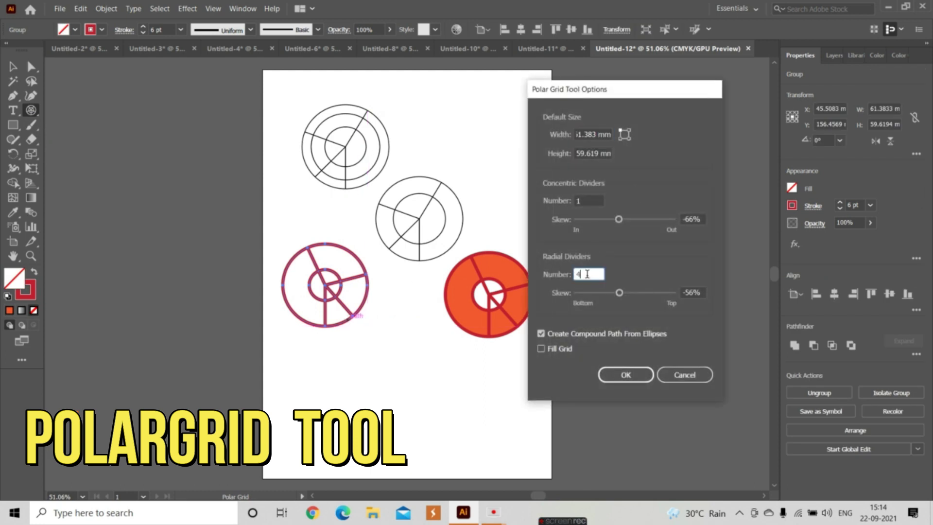
key(BackSpace)
text(0)
click(625, 374)
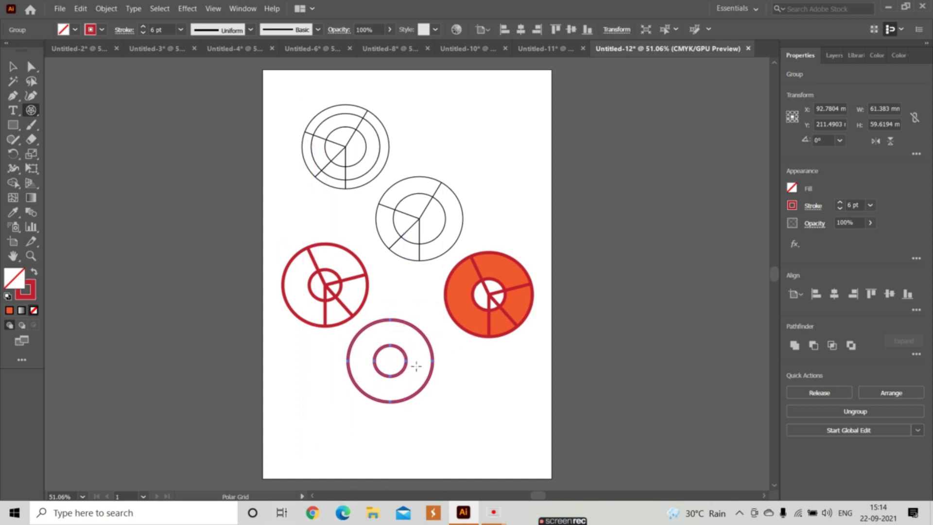
Create a polar grid with 0 concentric dividers and 1 radial divider
click(418, 329)
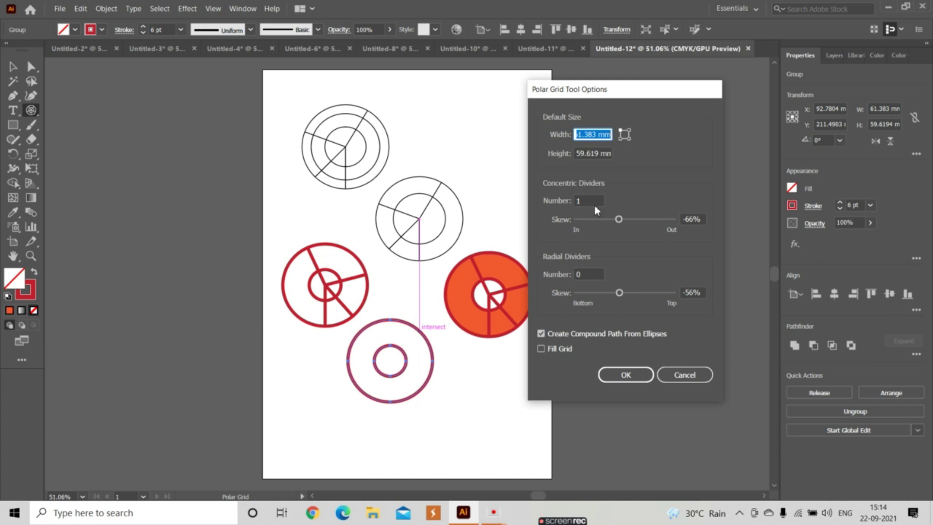
double_click(587, 201)
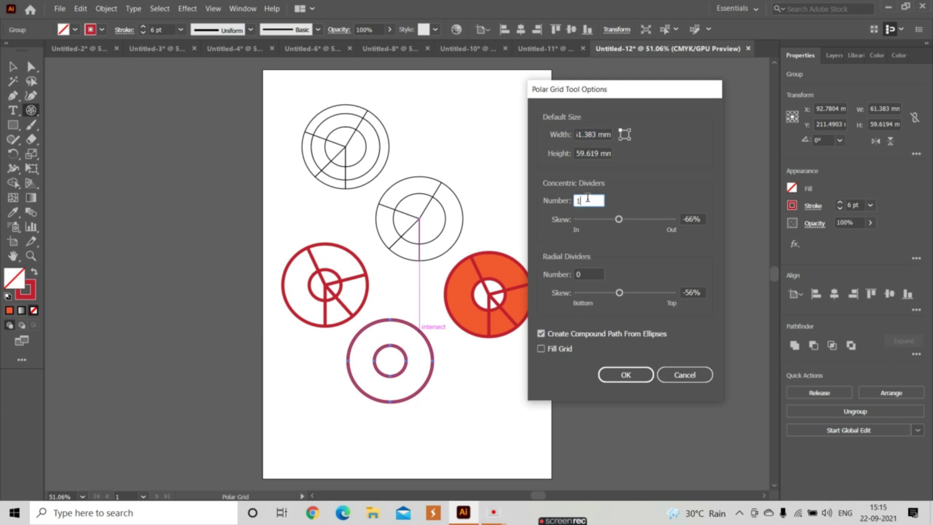
key(BackSpace)
text(0)
double_click(583, 274)
text(1)
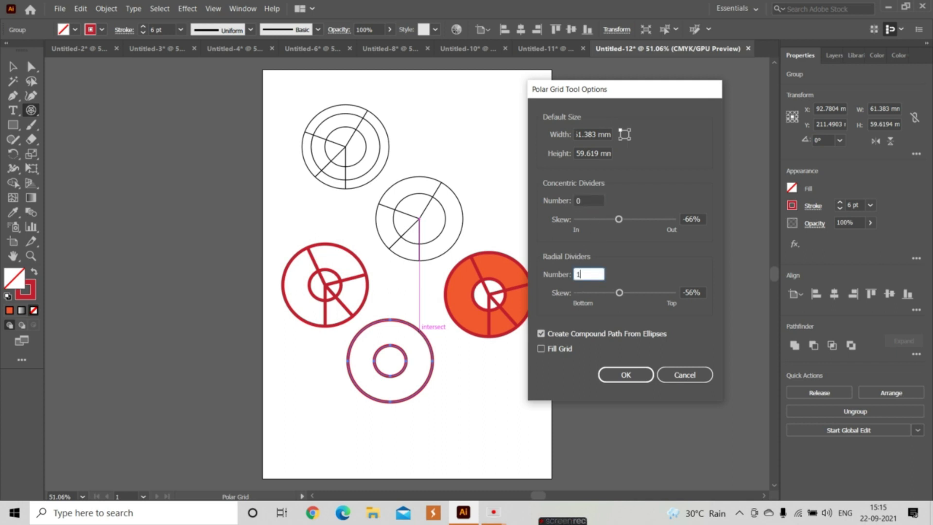
key(Return)
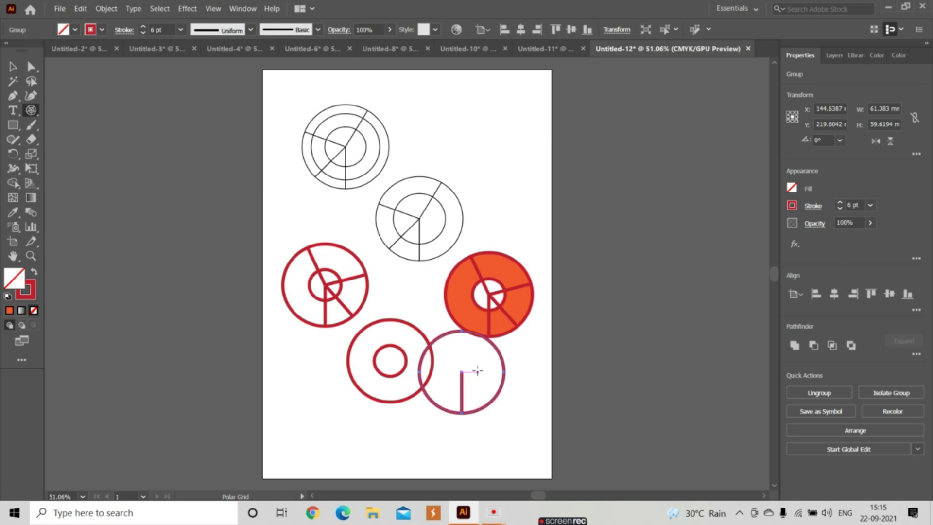
Move the new single-ring grid to the page's lower right
click(14, 66)
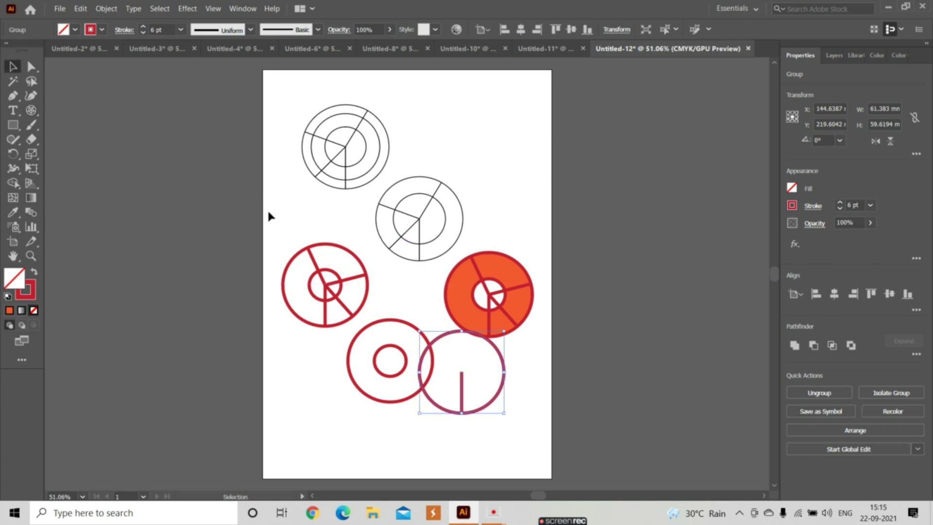
drag(479, 411, 507, 440)
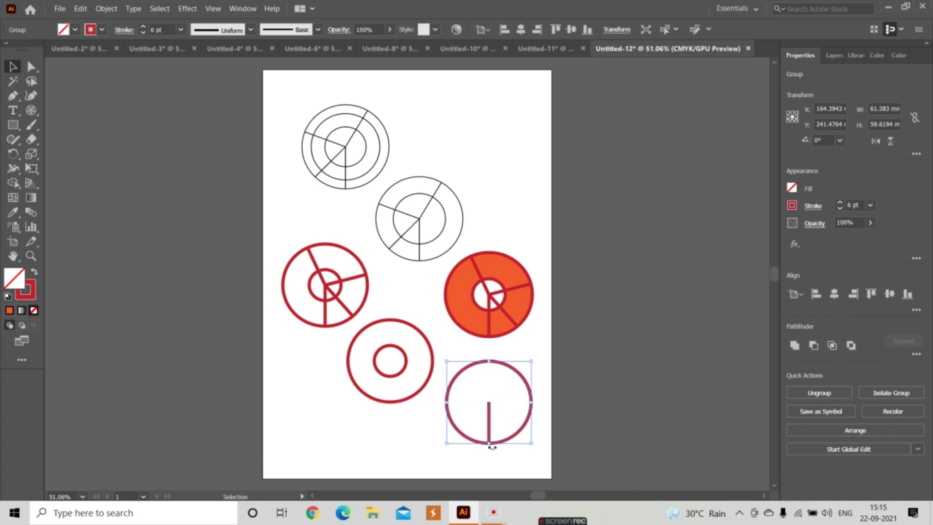
drag(491, 407, 490, 405)
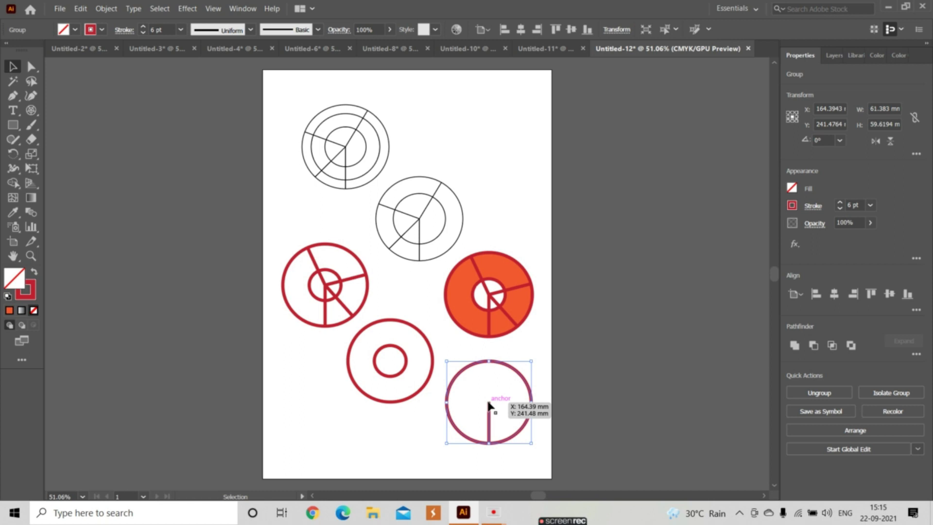
drag(31, 110, 100, 158)
Choose the Rectangular Grid Tool and create a new blank A4 (210 × 297 mm) document
click(98, 156)
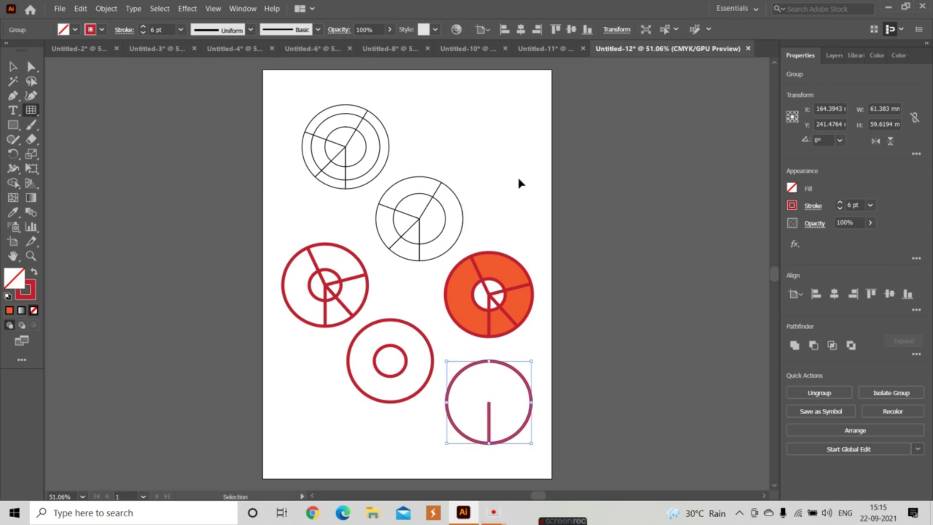
click(62, 8)
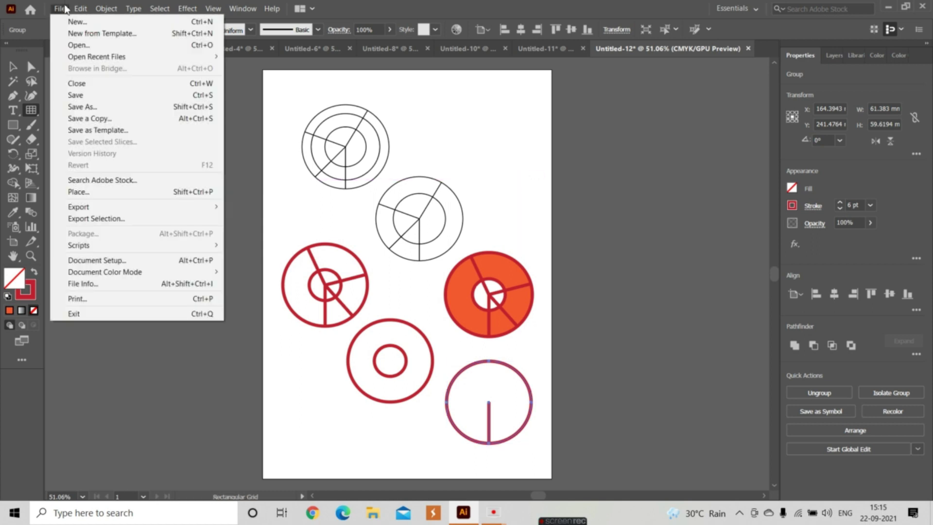
click(78, 26)
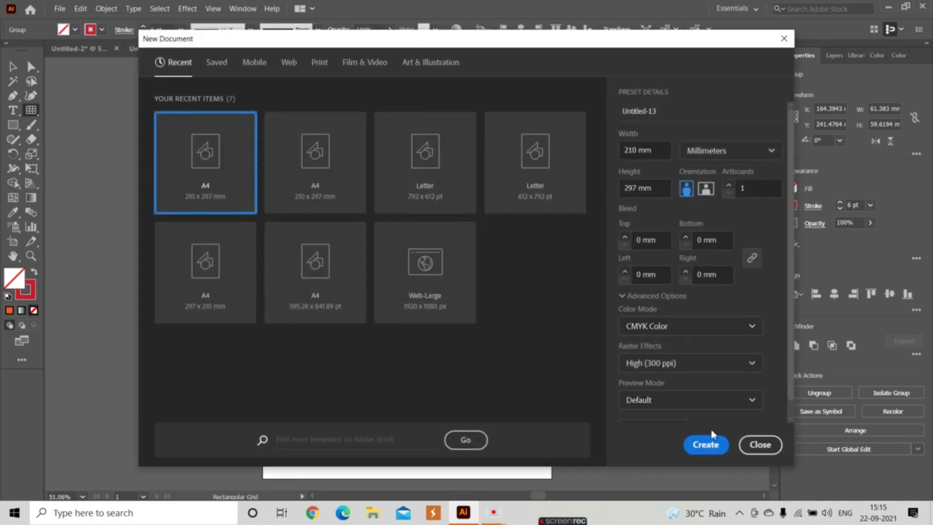
click(705, 445)
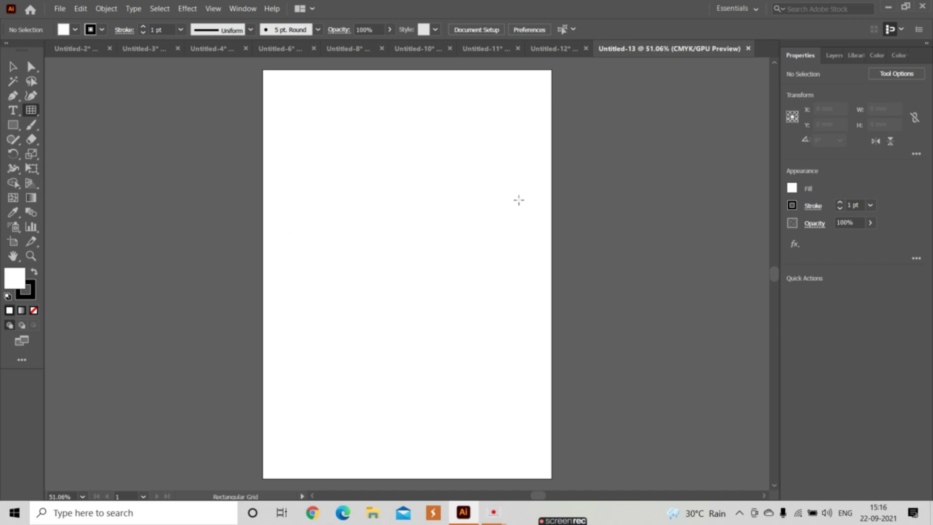
Draw a 6 × 6 rectangular grid covering the A4 page, about 210 × 296 mm
right_click(34, 112)
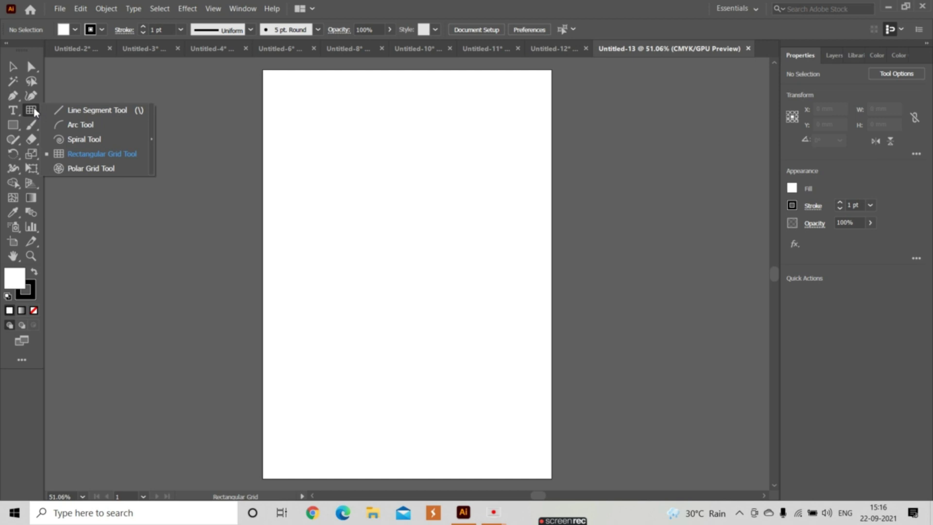
click(74, 156)
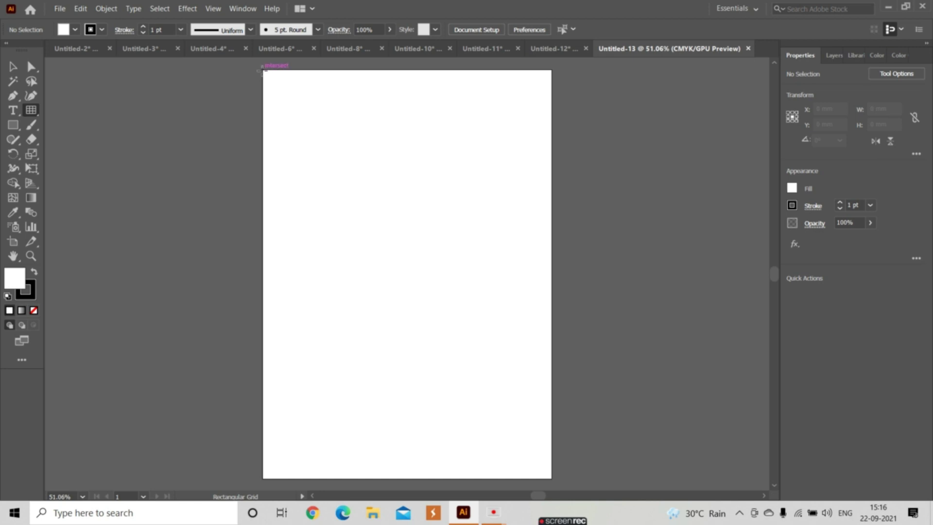
mouse_move(263, 71)
mouse_down()
mouse_move(544, 484)
mouse_move(550, 476)
mouse_up()
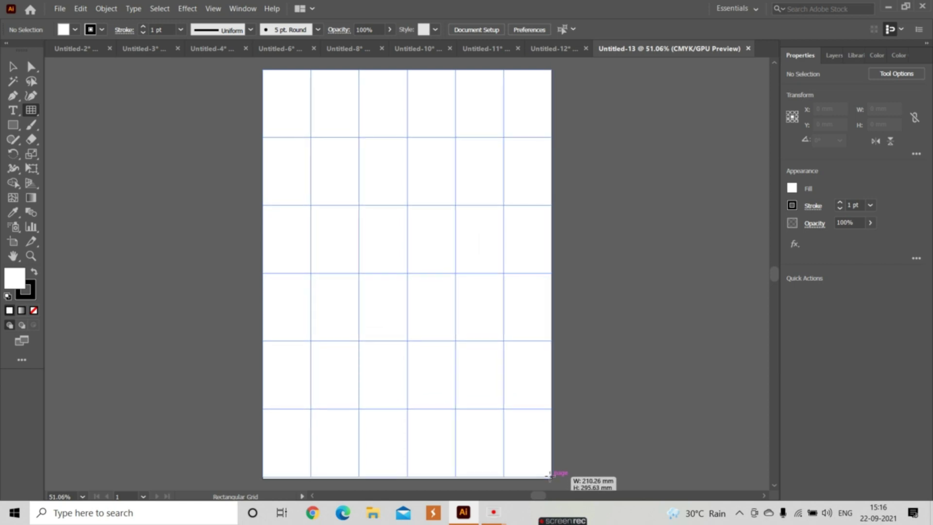
drag(550, 475, 550, 475)
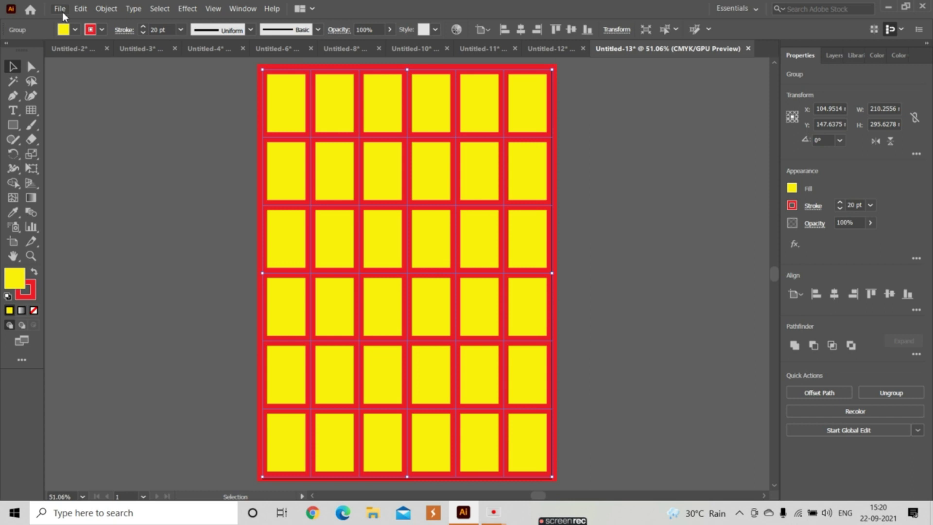
Create a new blank A4 document, Untitled-14, at 210 × 297 mm in CMYK
key(ctrl+n)
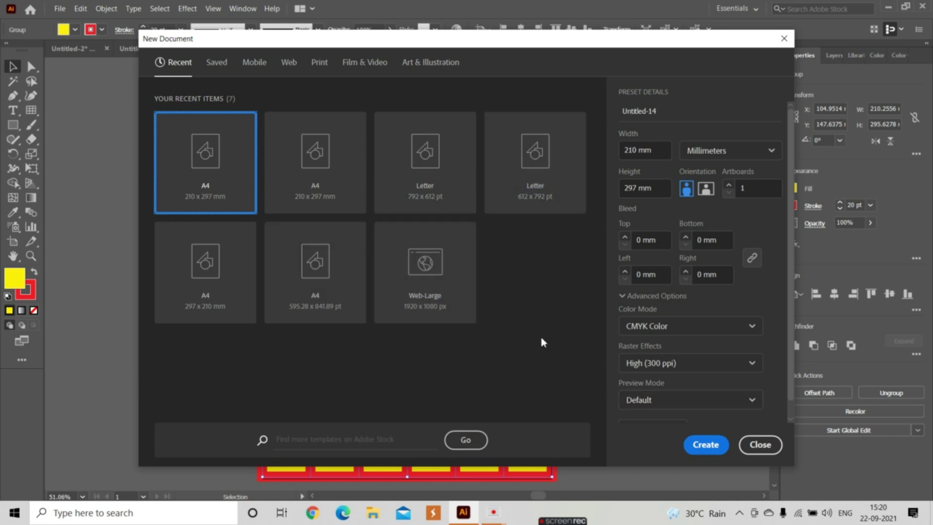
click(705, 445)
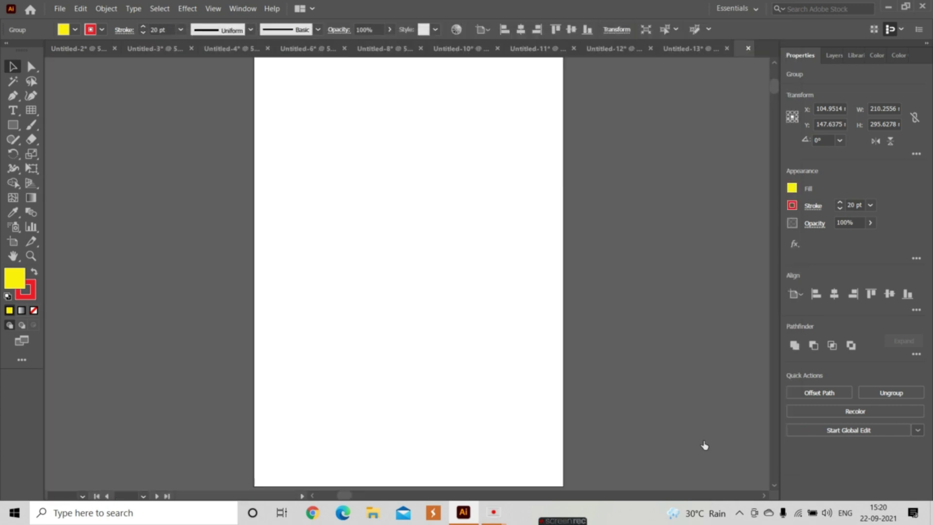
Draw a rectangular grid spanning the Untitled-14 page
click(30, 111)
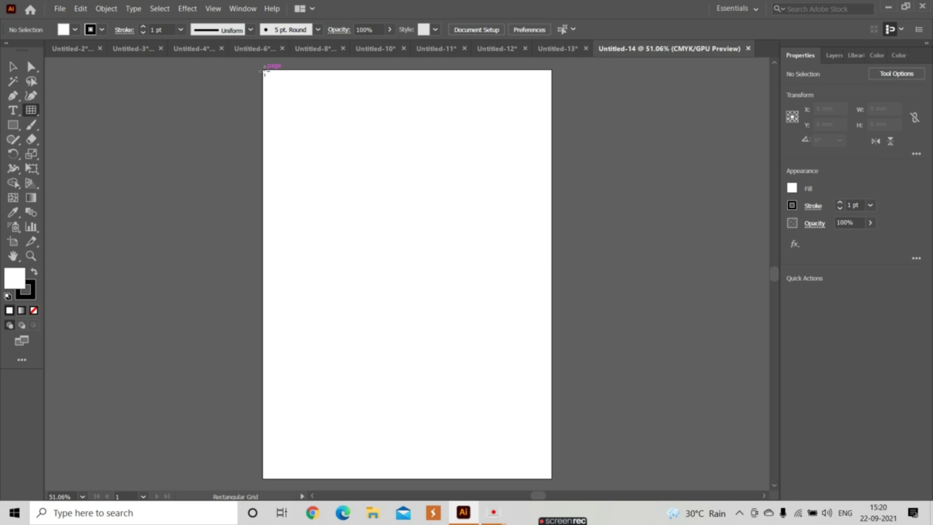
drag(264, 72, 546, 457)
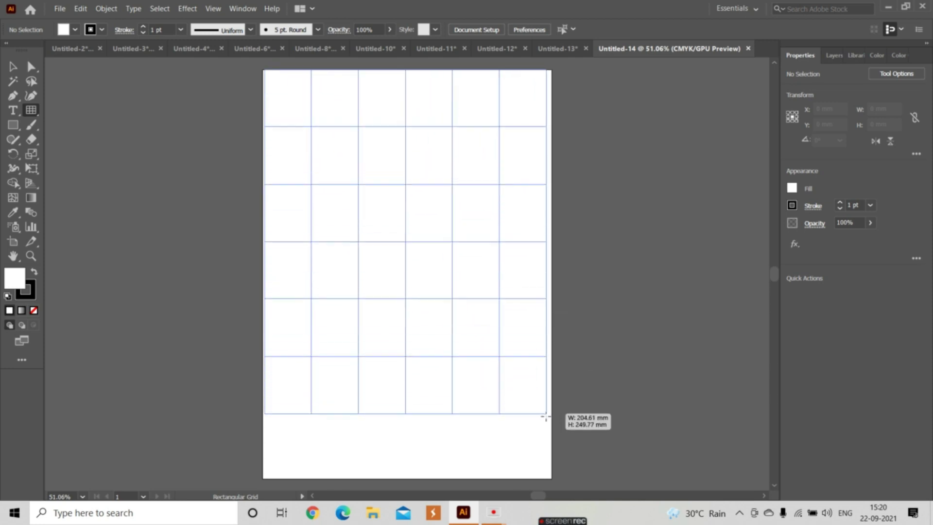
drag(546, 457, 553, 394)
drag(774, 278, 775, 267)
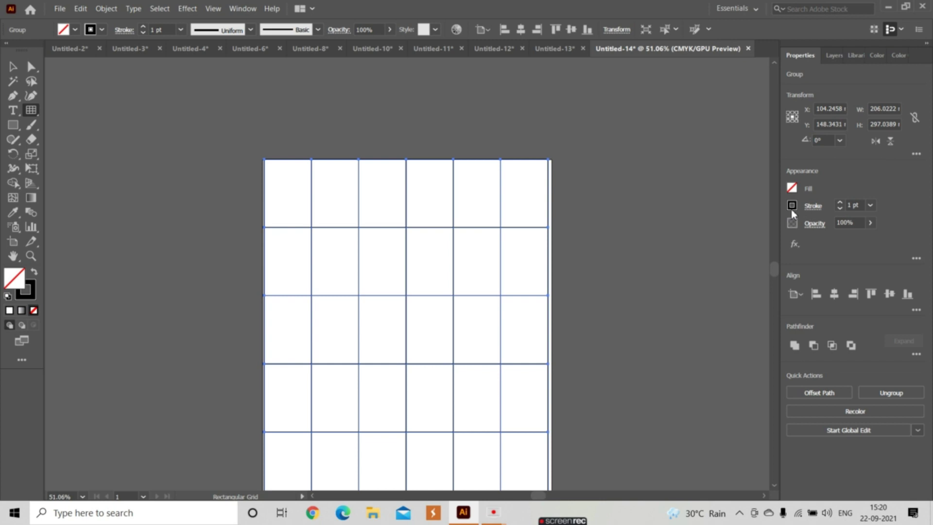
Give the grid a 12 pt crimson stroke and a yellow fill
click(871, 205)
click(897, 387)
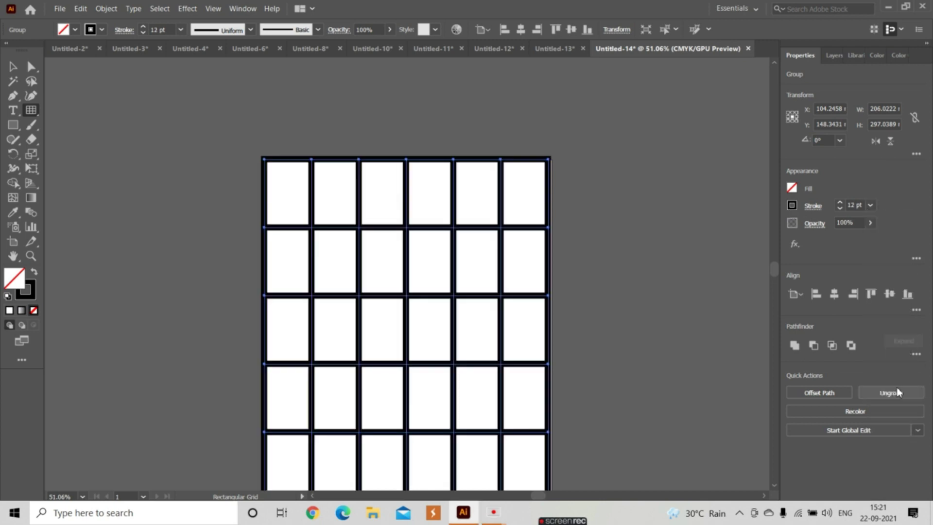
click(792, 206)
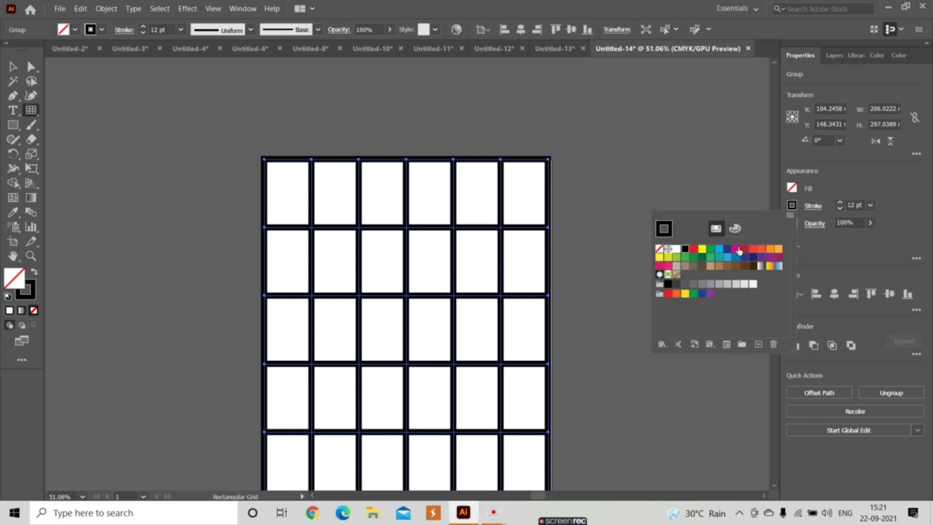
click(744, 249)
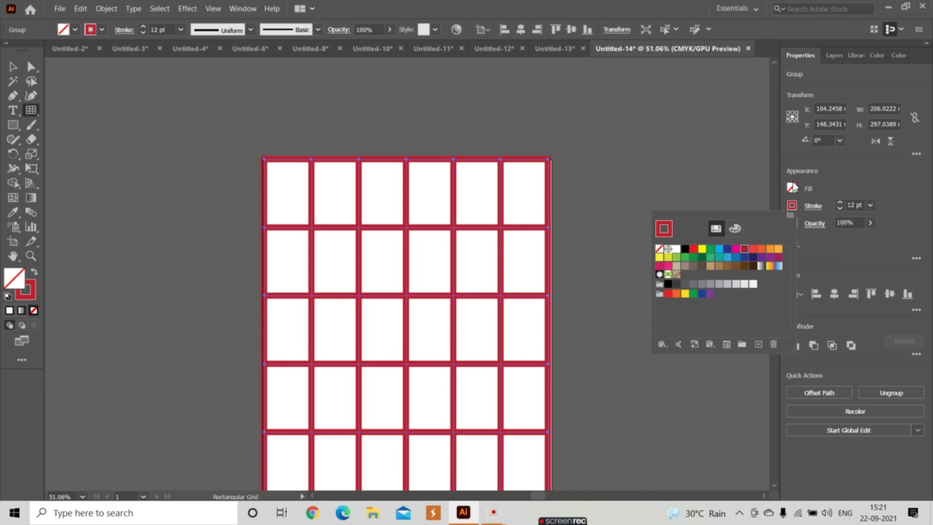
key(Escape)
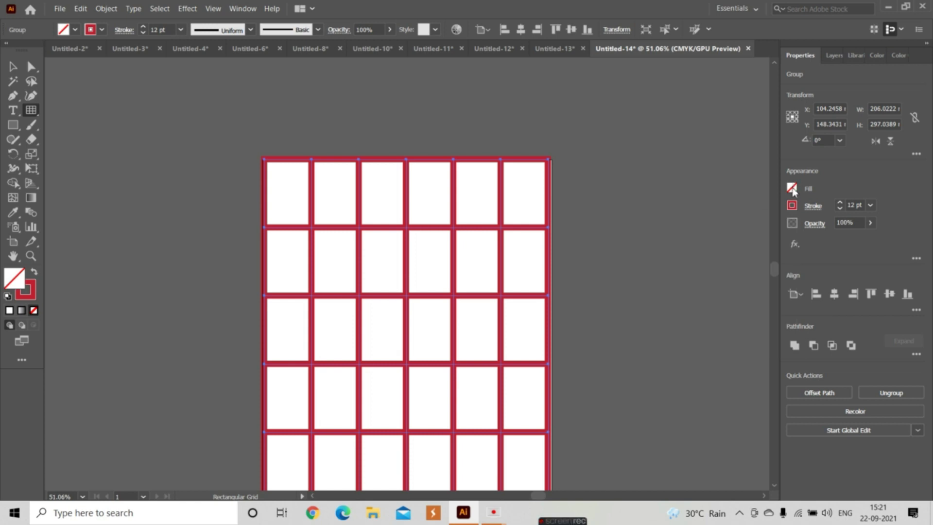
click(792, 189)
click(778, 275)
key(Escape)
scroll(780, 275, down, 3)
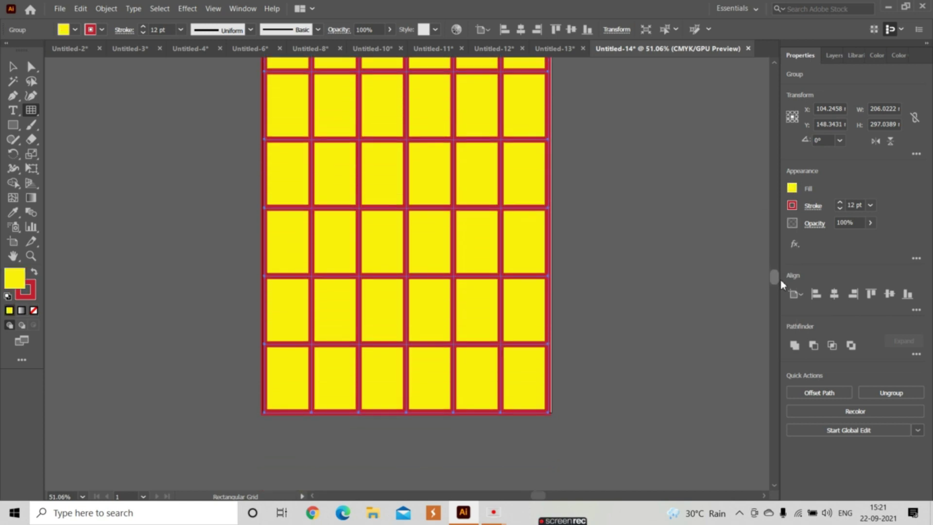
scroll(781, 273, up, 2)
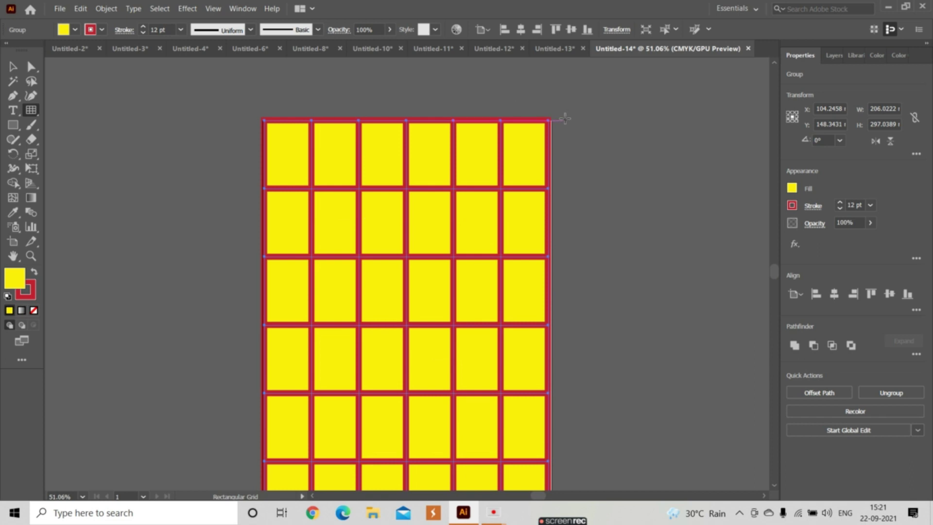
Create a same-size unfilled grid and move it over the yellow grid
click(548, 120)
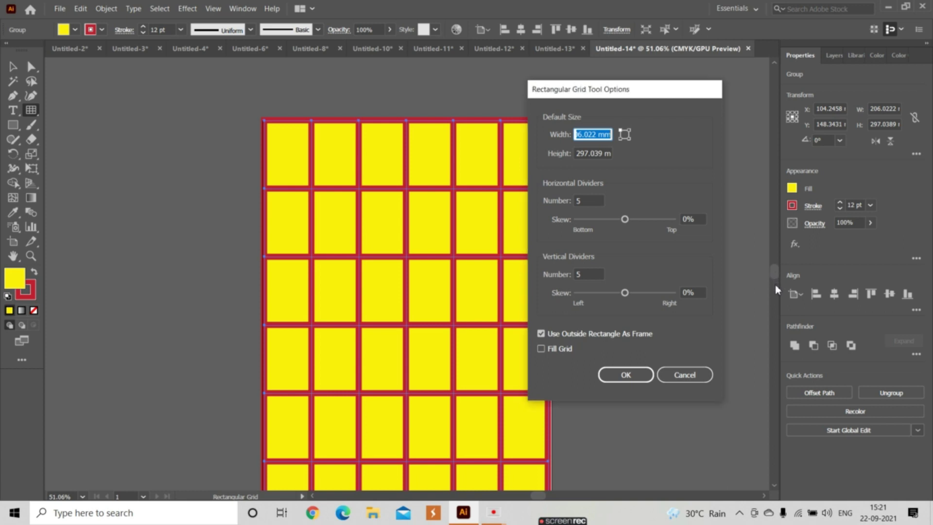
click(627, 374)
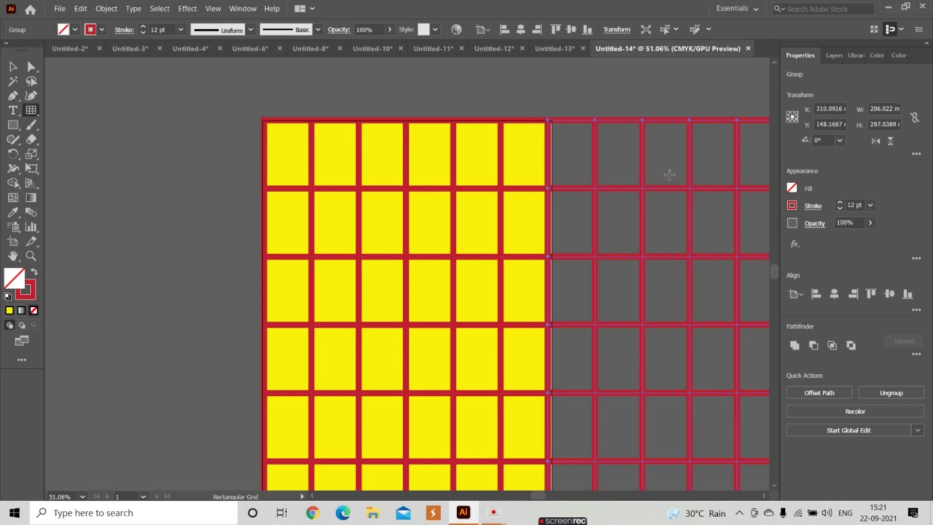
click(13, 66)
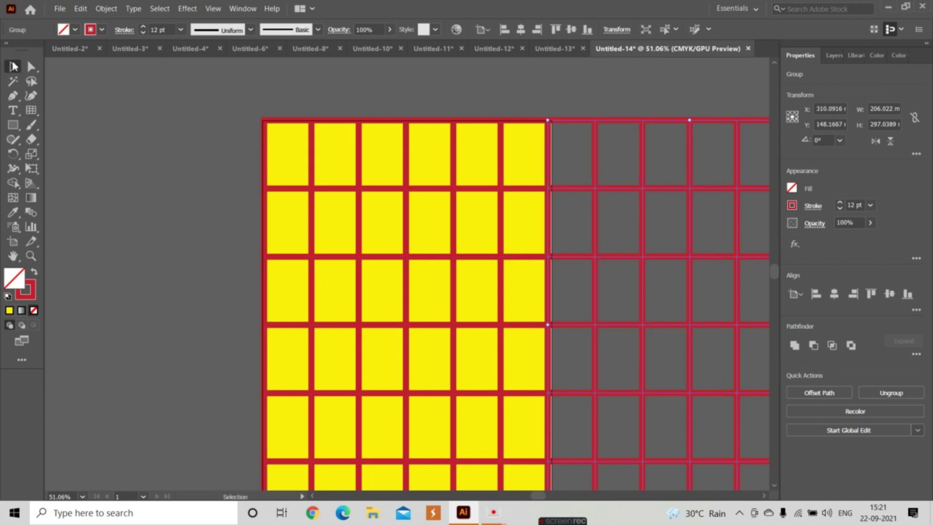
mouse_move(646, 120)
mouse_down()
mouse_move(311, 118)
mouse_move(427, 123)
mouse_up()
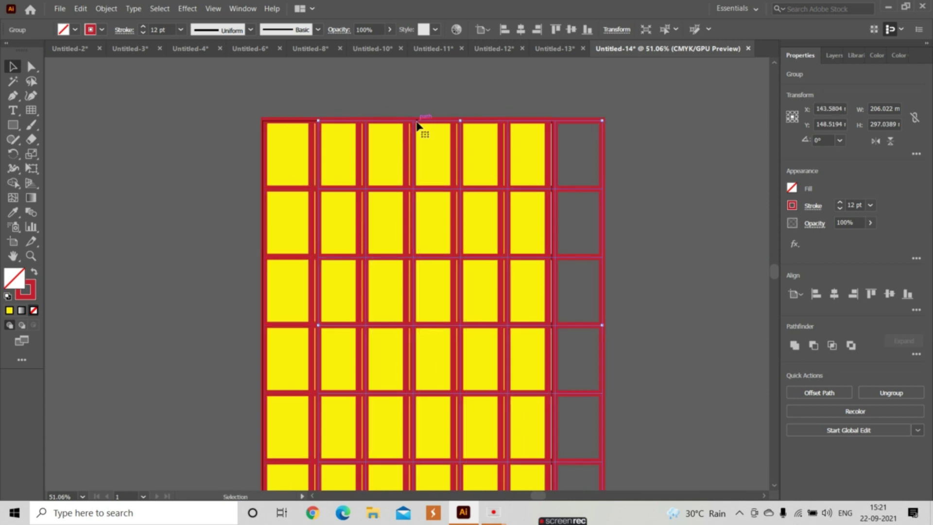
Narrow the overlaid grid to about 152 mm wide, aligned with the yellow grid's right edge
drag(428, 122, 448, 125)
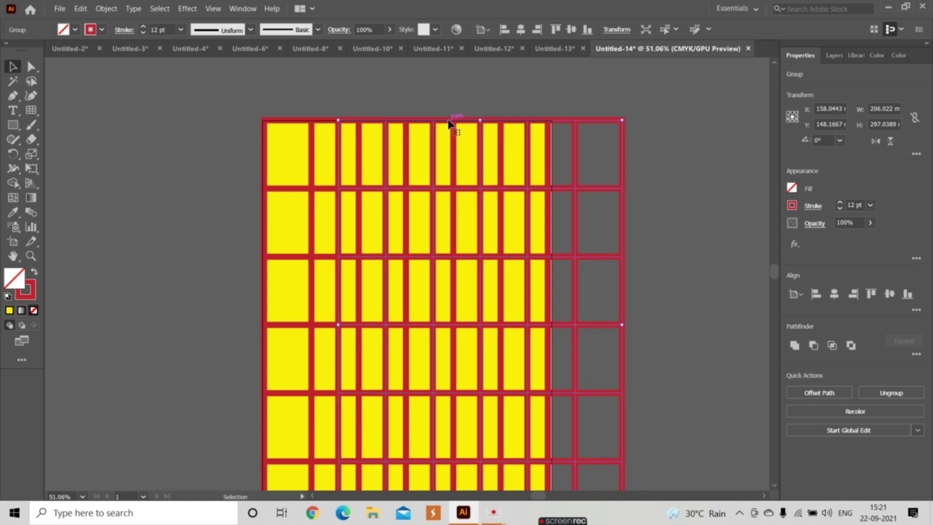
drag(622, 324, 548, 310)
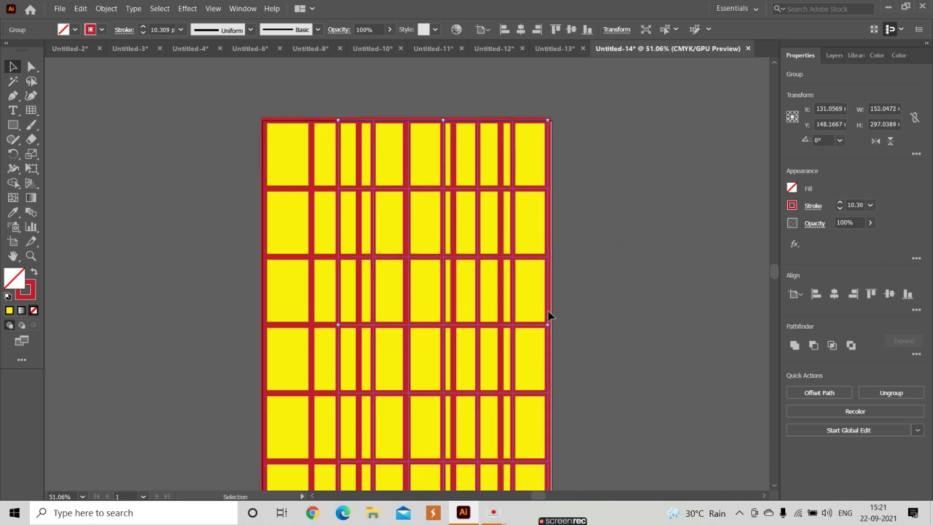
drag(412, 124, 417, 118)
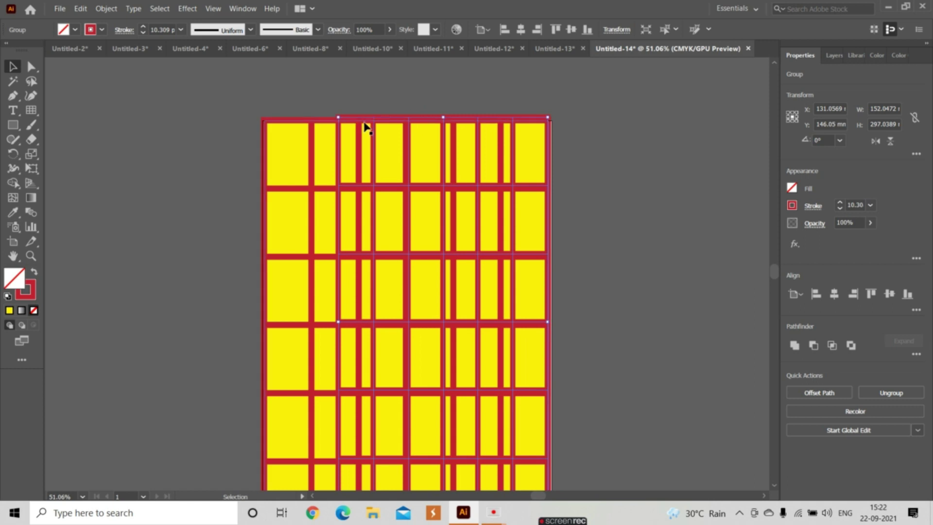
Add a grid with one divider each way, then undo back to a plain 1 pt black grid
double_click(408, 125)
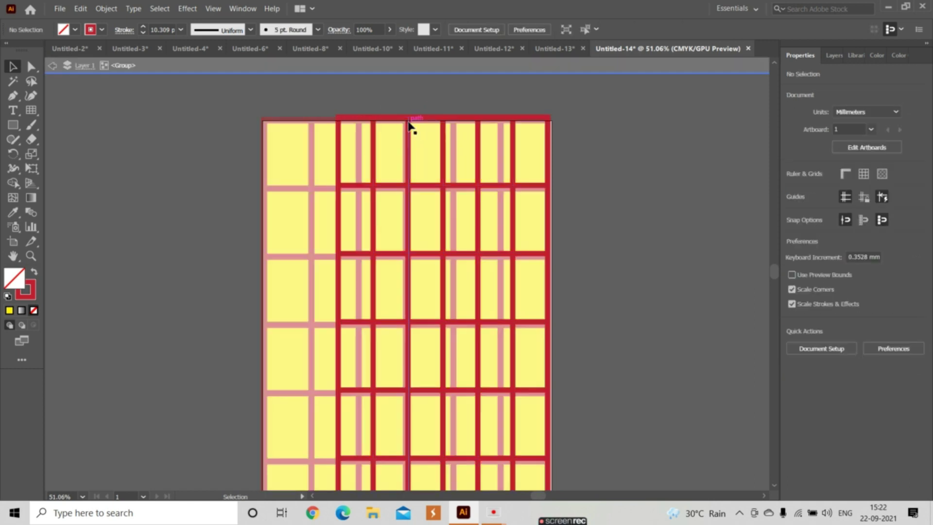
click(52, 65)
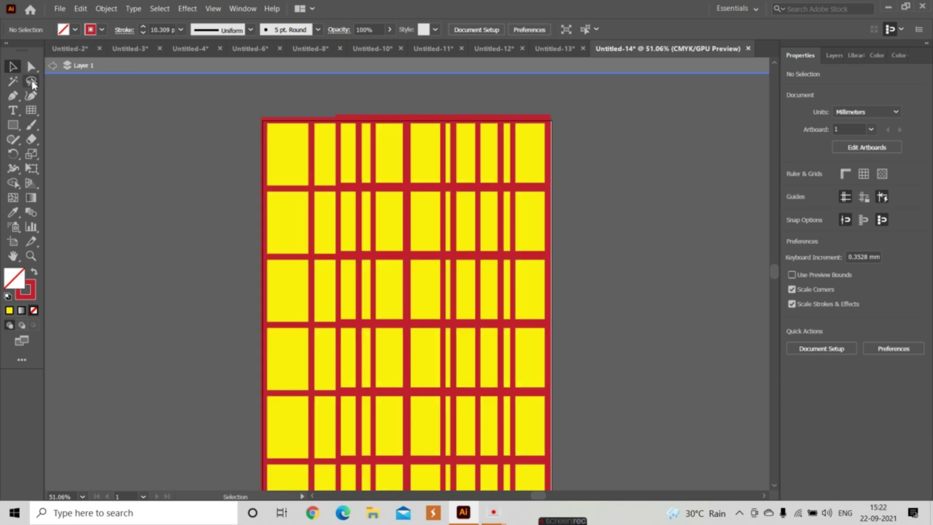
click(31, 111)
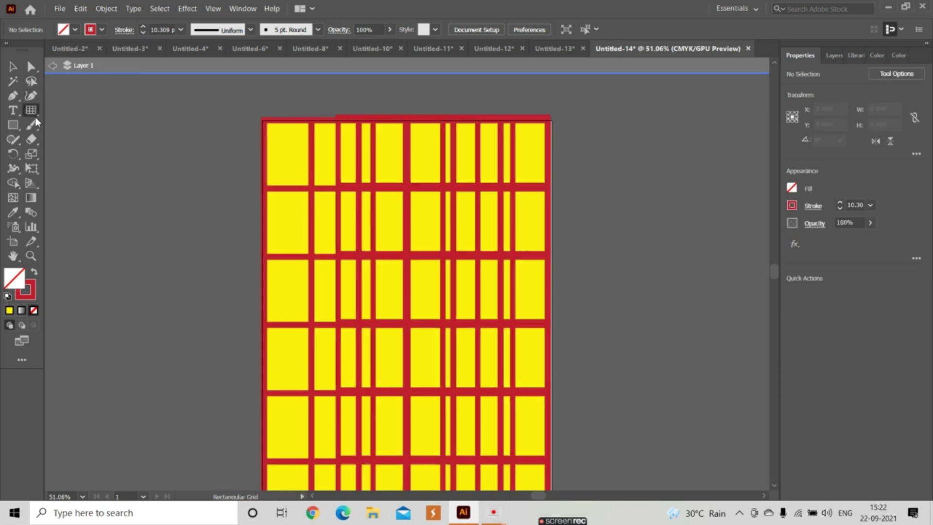
click(268, 123)
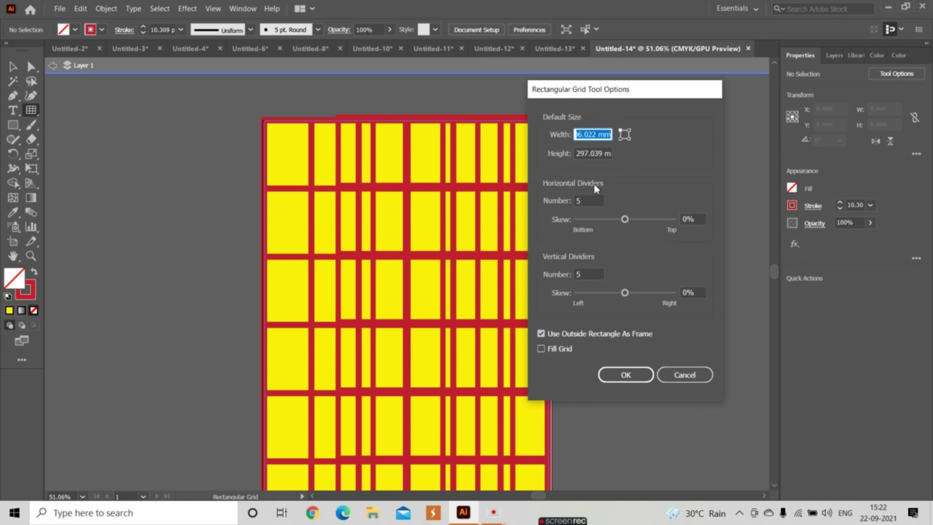
click(593, 196)
text(1)
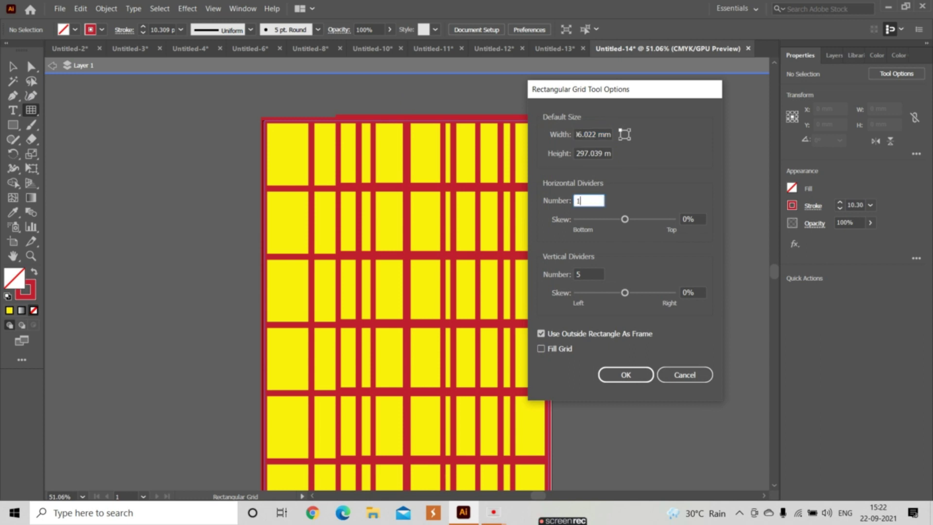
double_click(590, 274)
text(1)
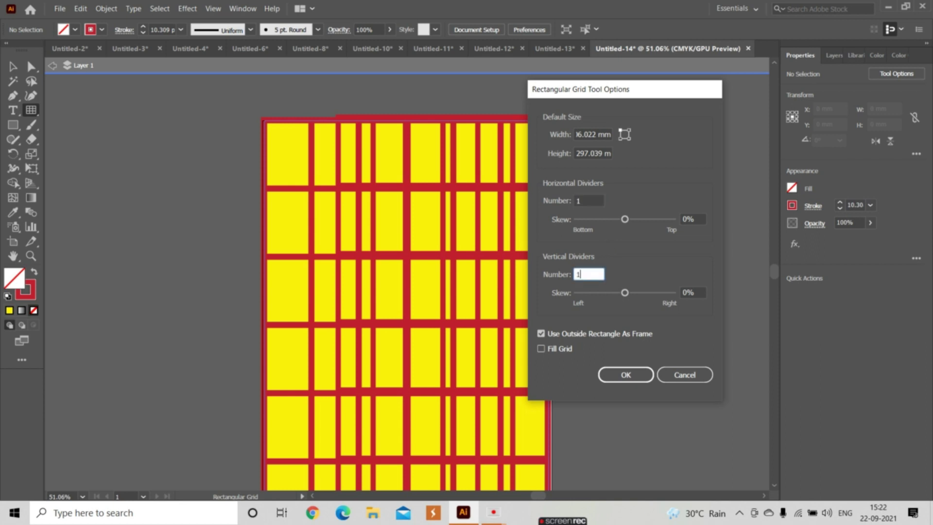
click(627, 375)
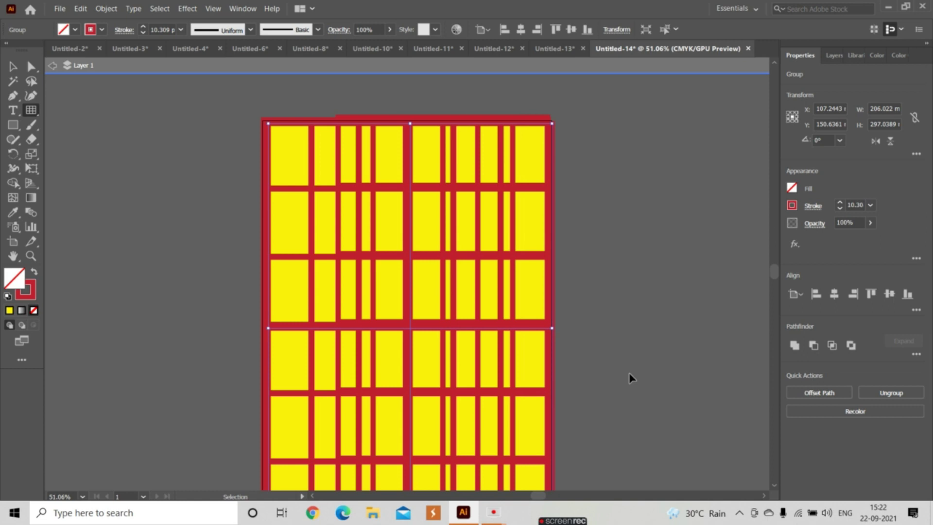
key(ctrl+z)
key(ctrl+z)
key(ctrl+z)
key(ctrl+z)
key(ctrl+z)
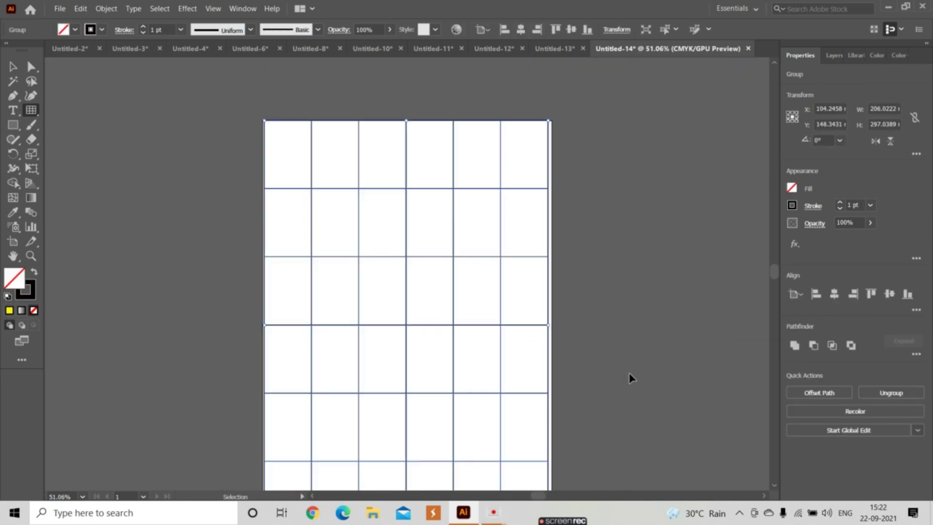
key(ctrl+z)
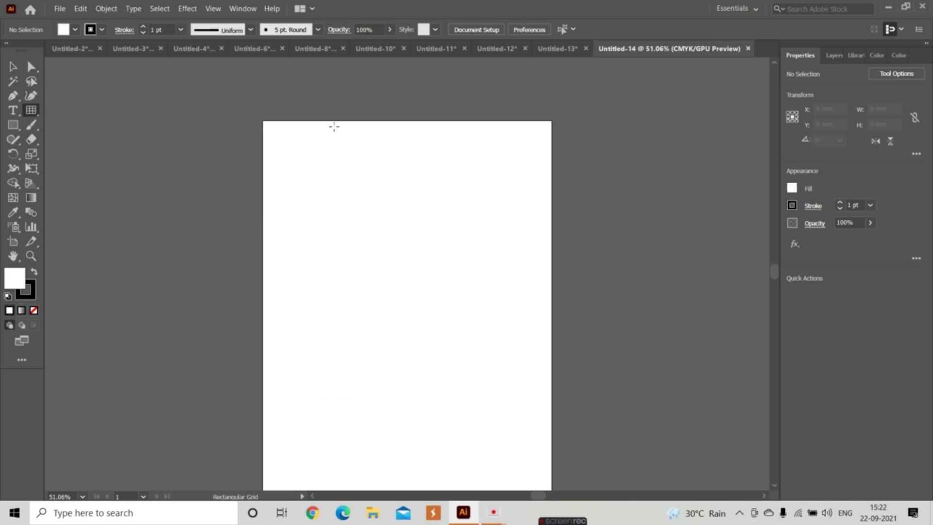
Draw a 2×2 grid, then create a same-size grid with 2 horizontal dividers
drag(323, 167, 449, 325)
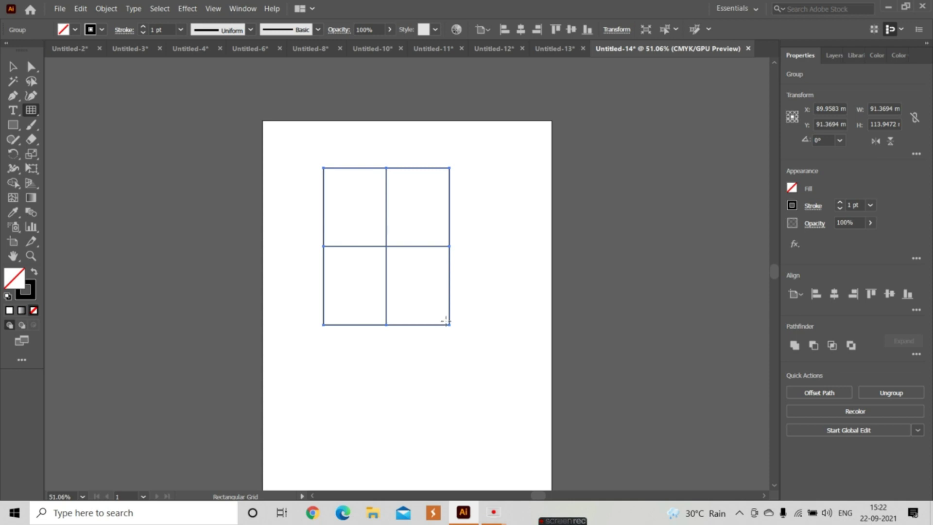
click(445, 326)
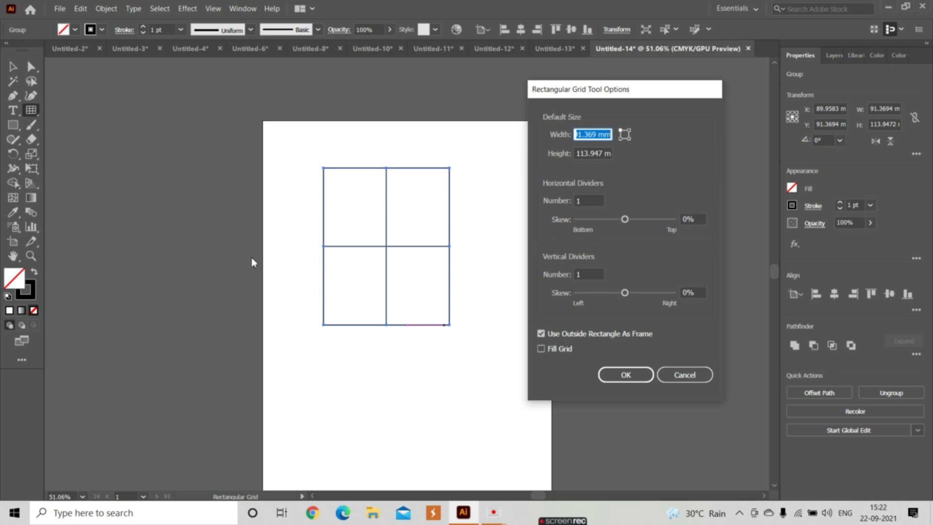
click(594, 201)
text(2)
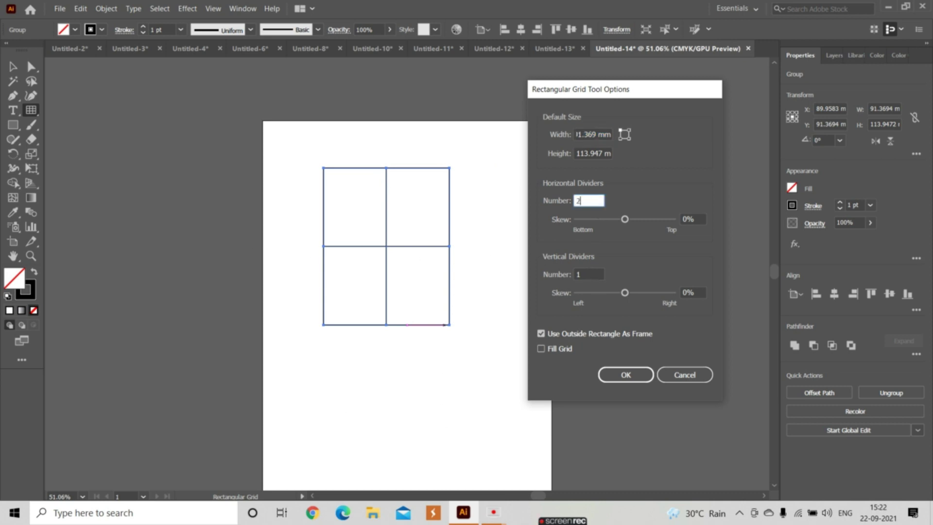
click(626, 374)
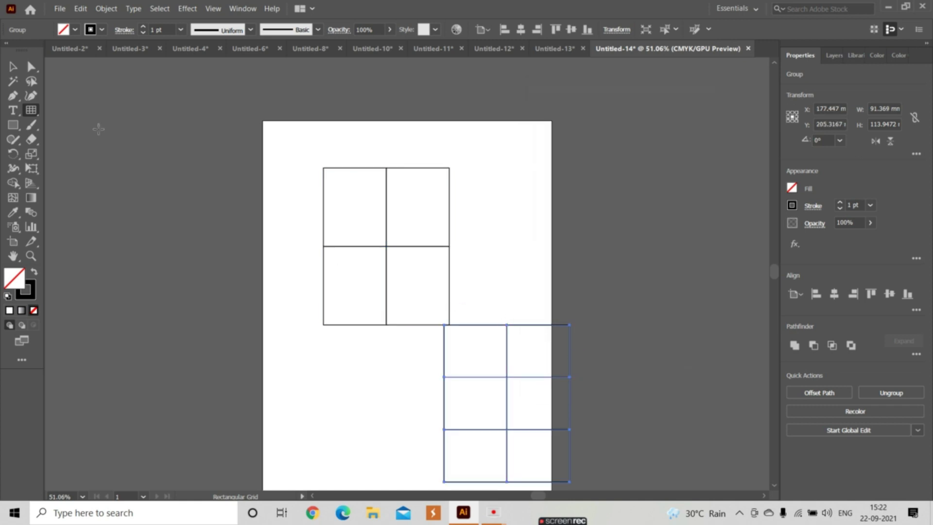
Place the 2-column, 3-row grid just below the 2×2 grid, about 91.4 × 111.3 mm
click(13, 66)
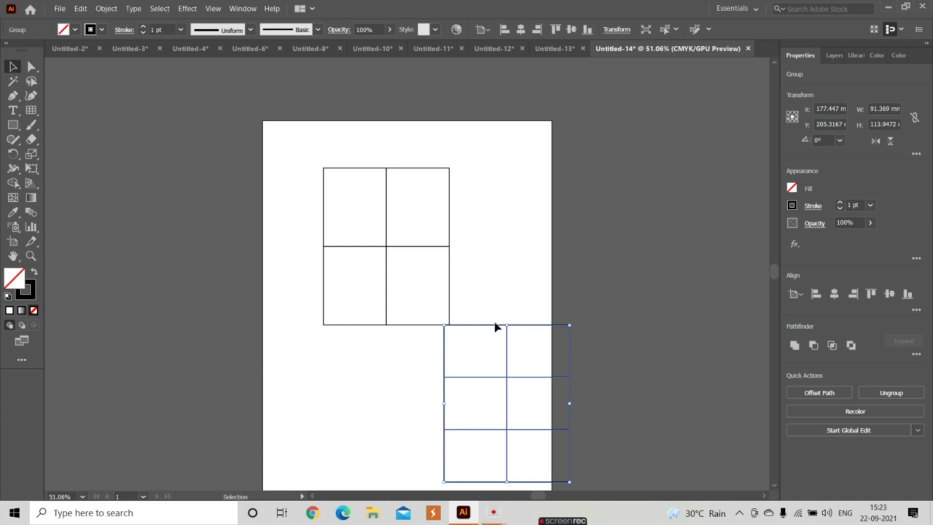
drag(496, 325, 395, 317)
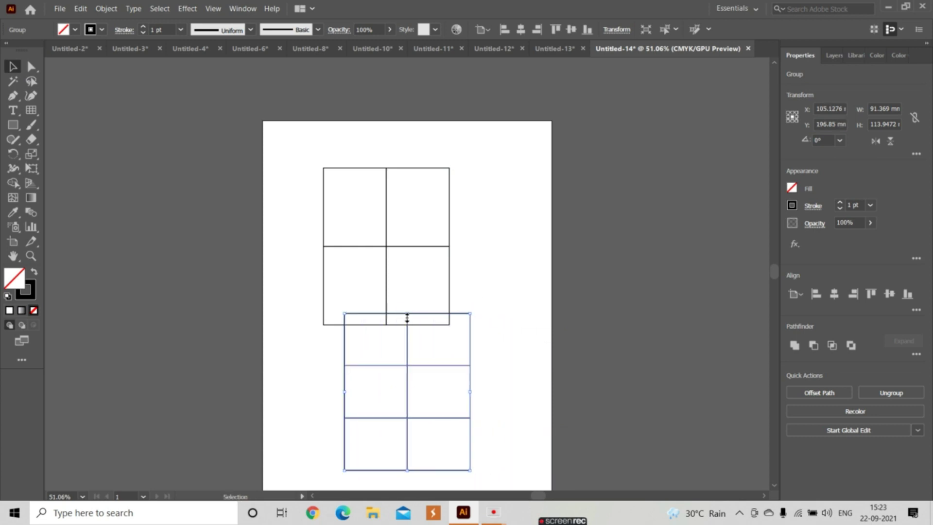
drag(406, 314, 407, 317)
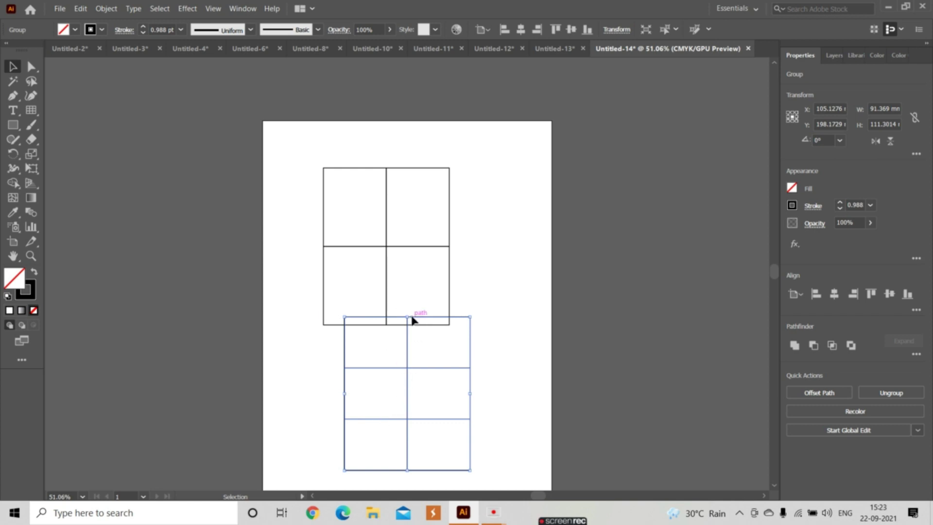
Draw a small 2×3 grid at upper right and create a same-size grid with 5 horizontal dividers
click(27, 109)
drag(475, 160, 530, 249)
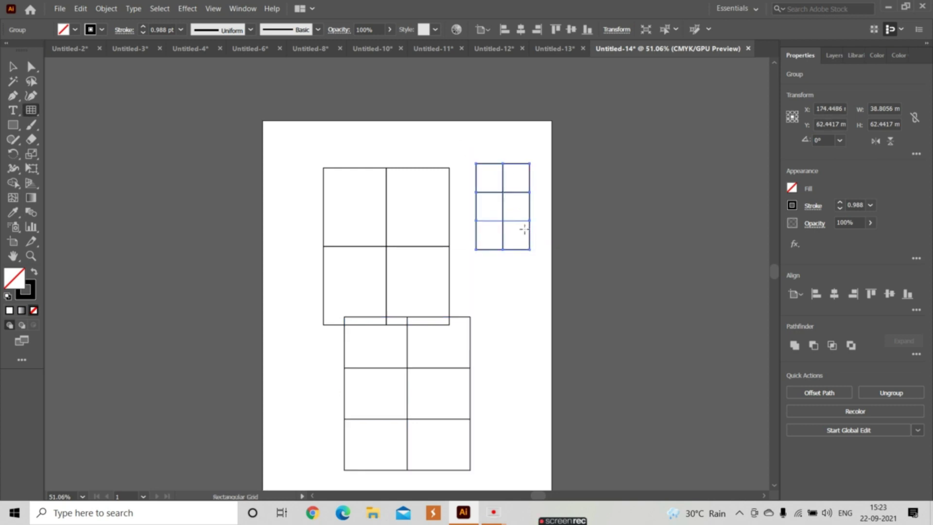
click(530, 256)
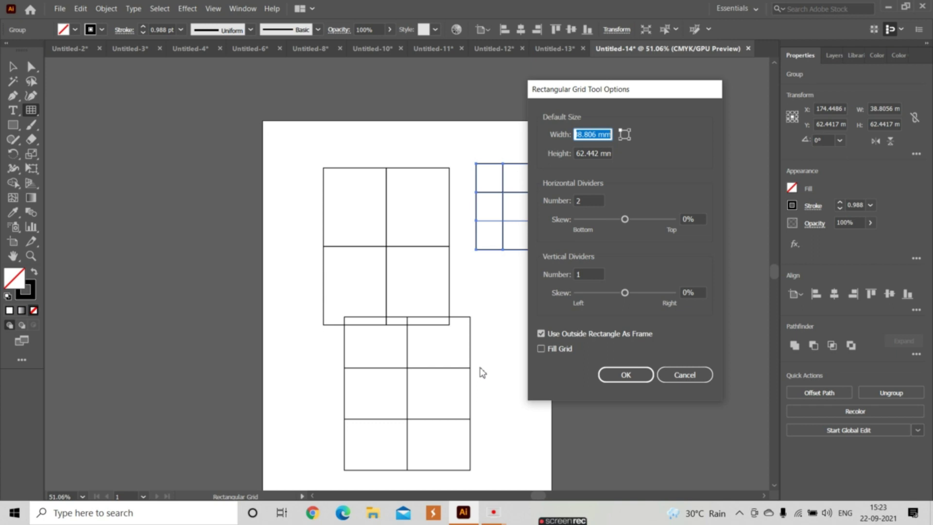
click(591, 200)
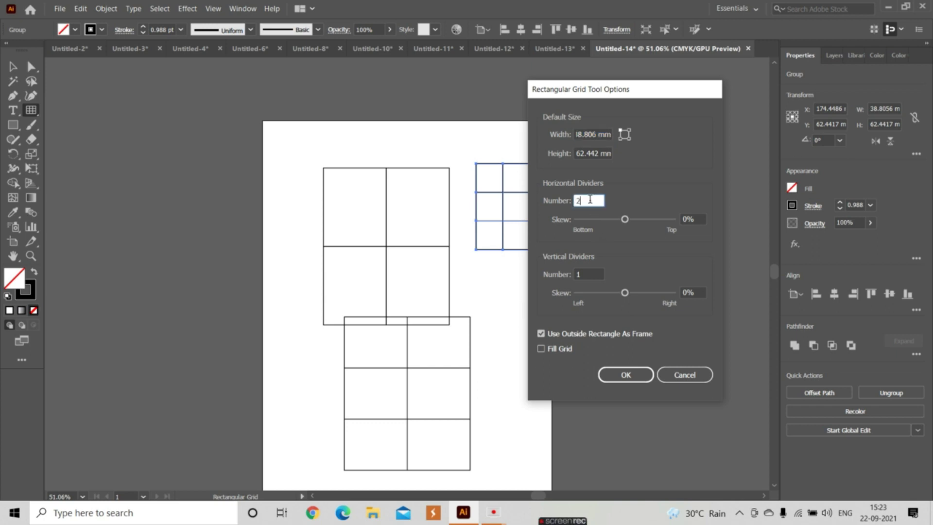
text(5)
key(Return)
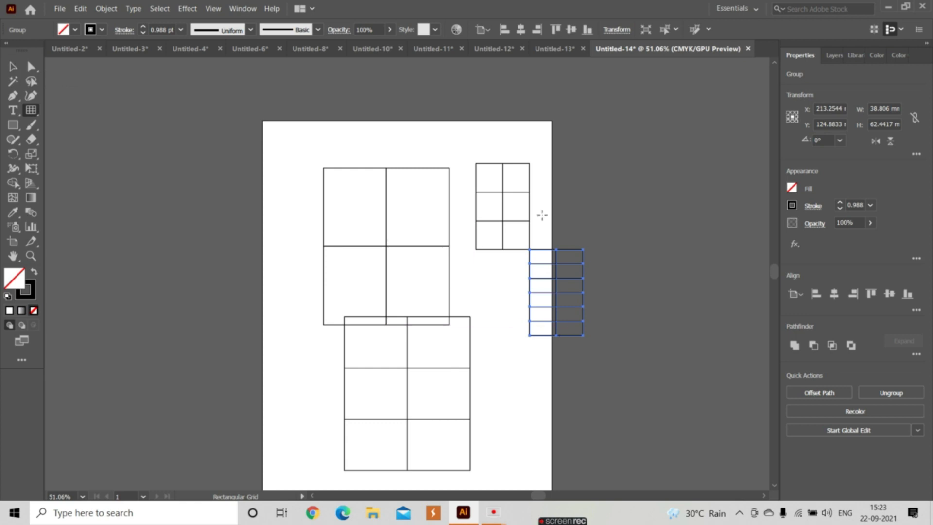
Move the 38.8 × 62.4 mm 2×6 grid beneath the small 2×3 grid
key(v)
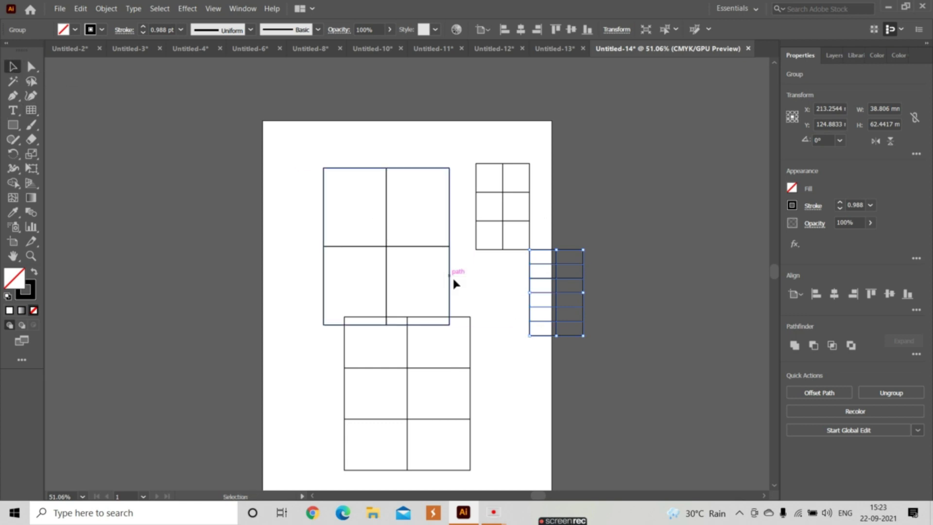
drag(548, 254, 506, 260)
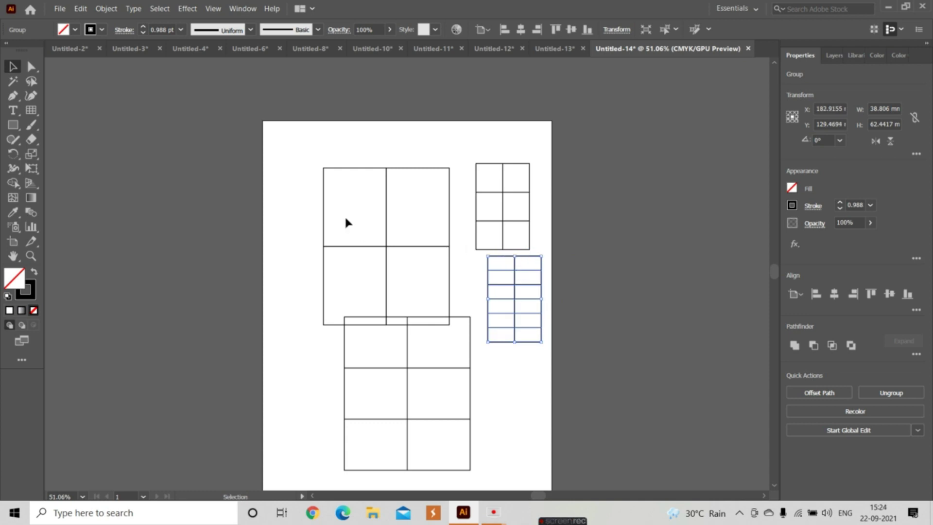
click(31, 110)
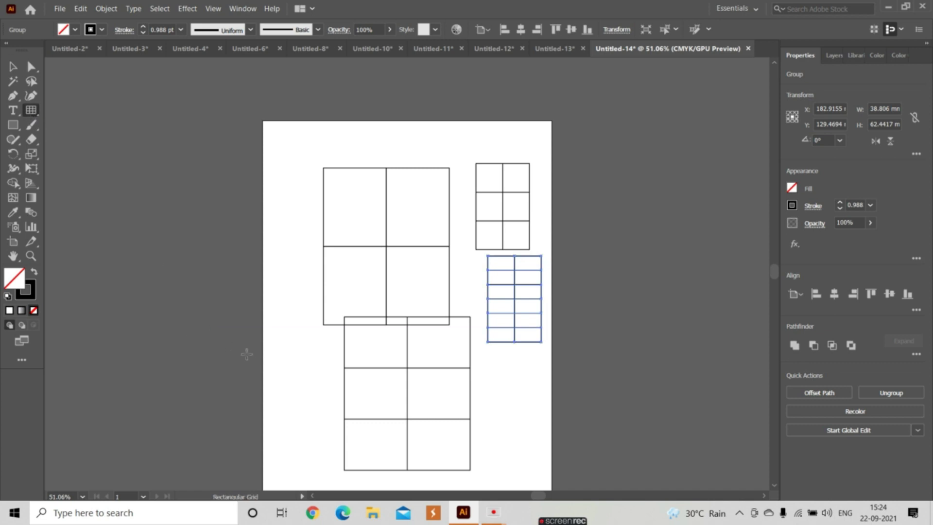